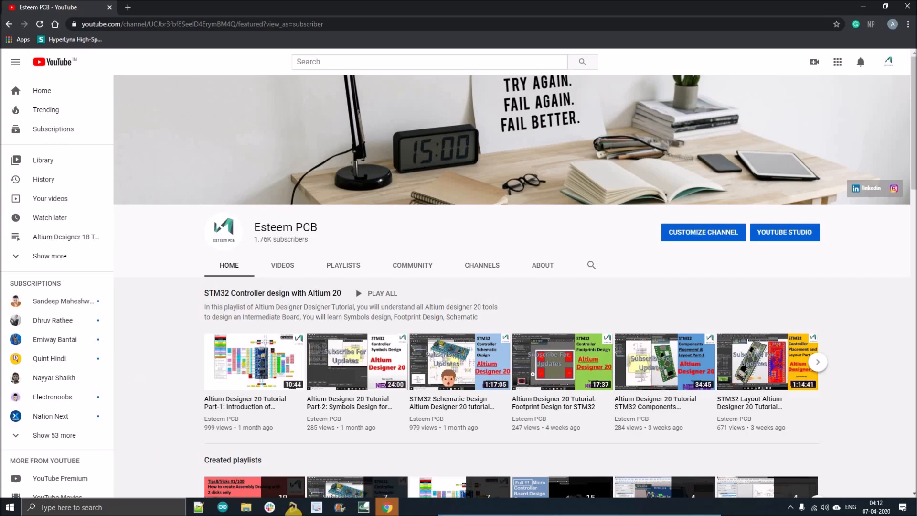
Switch from the Esteem PCB YouTube page to the STM_BLUEPILL.PcbDoc layout in Altium Designer
{"action": "left_click", "coordinate": [293, 507]}
Turn on single-layer mode with Shift+S, showing the Bottom Layer and then the Top Layer
{"action": "right_click_drag", "start_coordinate": [300, 326], "coordinate": [268, 327]}
{"action": "scroll", "coordinate": [297, 321], "scroll_direction": "up", "scroll_amount": 1, "text": "ctrl"}
{"action": "scroll", "coordinate": [291, 317], "scroll_direction": "down", "scroll_amount": 2, "text": "ctrl"}
{"action": "scroll", "coordinate": [282, 321], "scroll_direction": "up", "scroll_amount": 5, "text": "ctrl"}
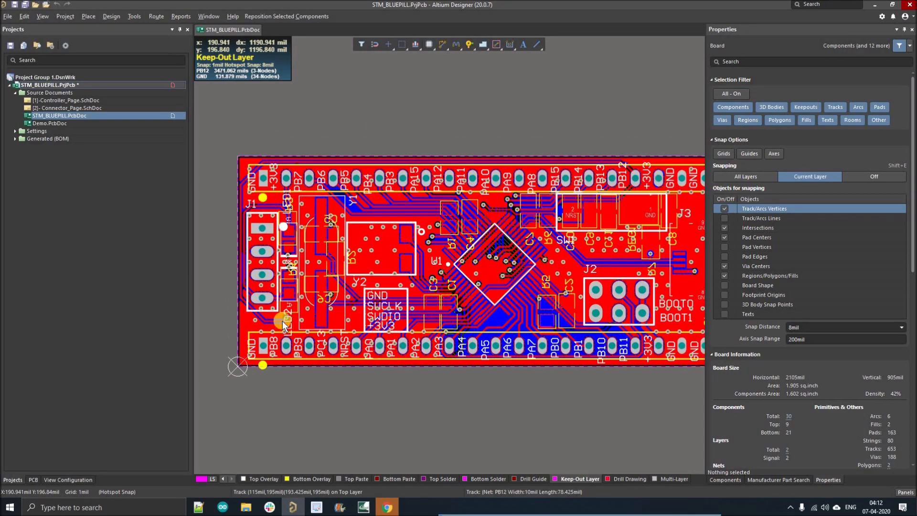
{"action": "key", "text": "shift+s"}
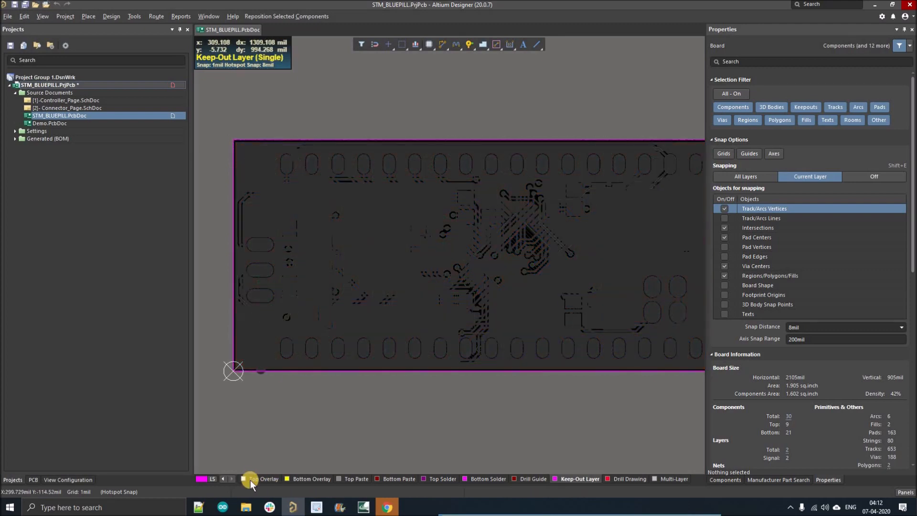
{"action": "left_click", "coordinate": [224, 479]}
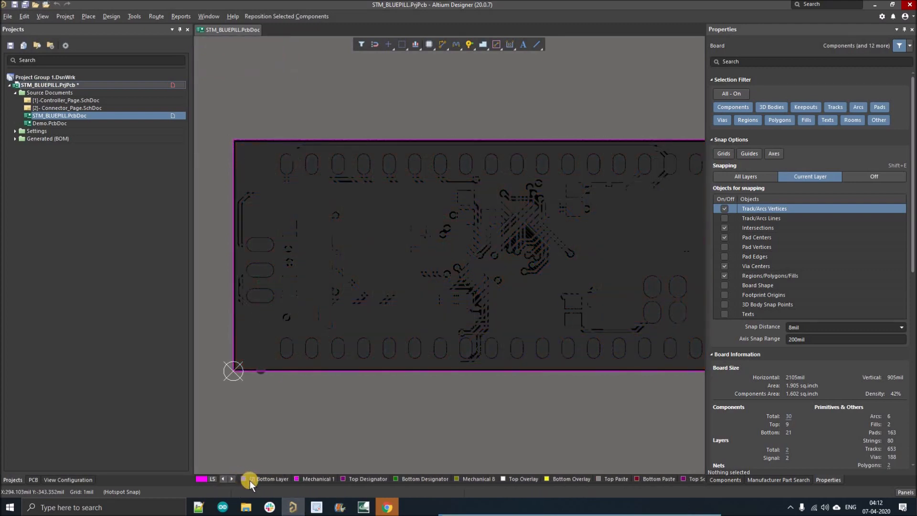
{"action": "left_click", "coordinate": [224, 479]}
{"action": "left_click", "coordinate": [247, 479]}
Select the top-layer GND copper pour to inspect it, then deselect it
{"action": "right_click_drag", "start_coordinate": [339, 264], "coordinate": [309, 281]}
{"action": "scroll", "coordinate": [313, 278], "scroll_direction": "down", "scroll_amount": 3, "text": "ctrl"}
{"action": "scroll", "coordinate": [314, 247], "scroll_direction": "up", "scroll_amount": 1, "text": "ctrl"}
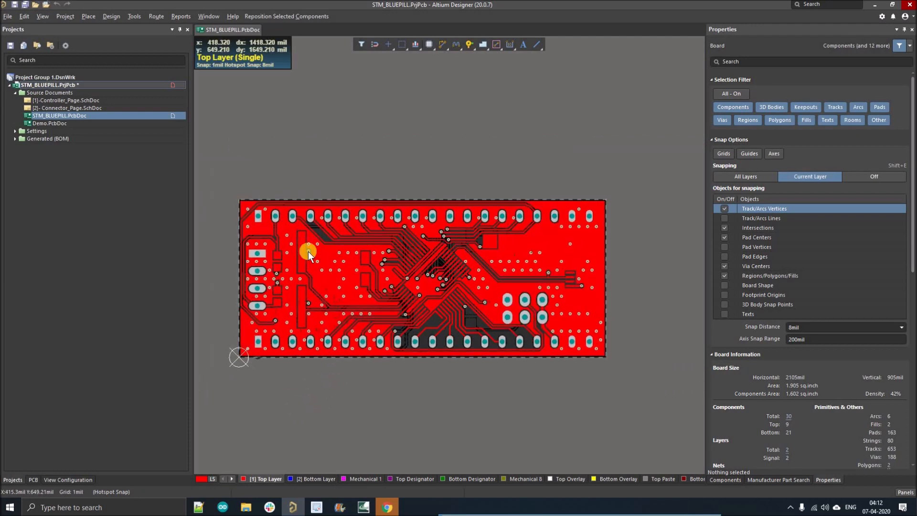
{"action": "left_click", "coordinate": [249, 224]}
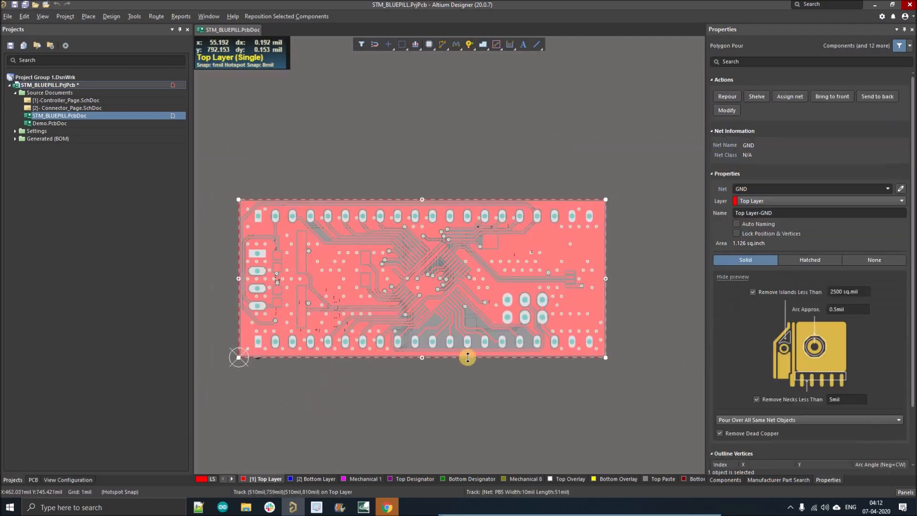
{"action": "scroll", "coordinate": [287, 351], "scroll_direction": "up", "scroll_amount": 2, "text": "ctrl"}
{"action": "right_click_drag", "start_coordinate": [265, 394], "coordinate": [287, 392]}
{"action": "left_click", "coordinate": [287, 392]}
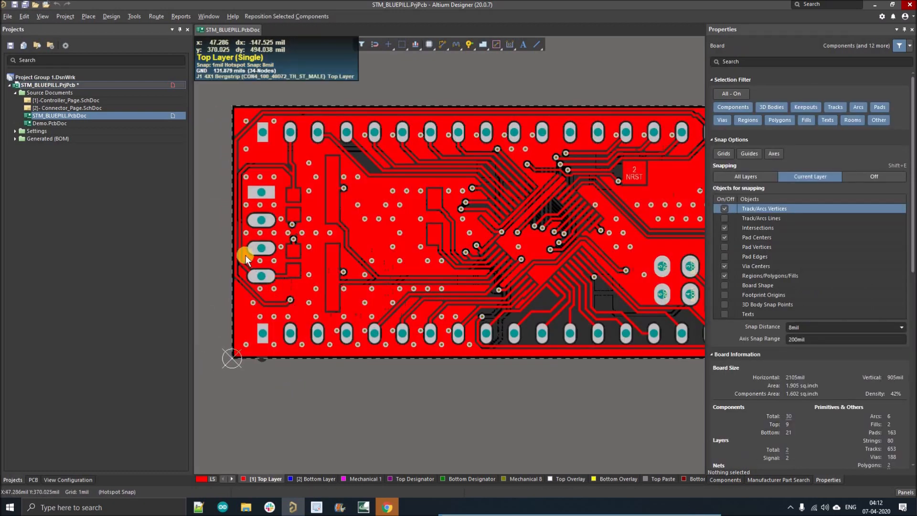
Zoom and pan across the board to inspect the red GND pour with other layers dimmed
{"action": "scroll", "coordinate": [268, 235], "scroll_direction": "down", "scroll_amount": 3, "text": "ctrl"}
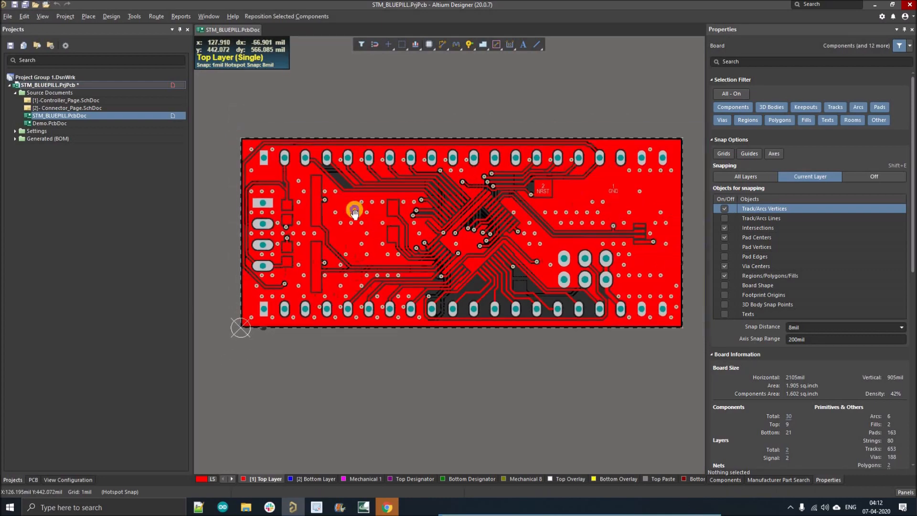
{"action": "scroll", "coordinate": [422, 233], "scroll_direction": "up", "scroll_amount": 5, "text": "ctrl"}
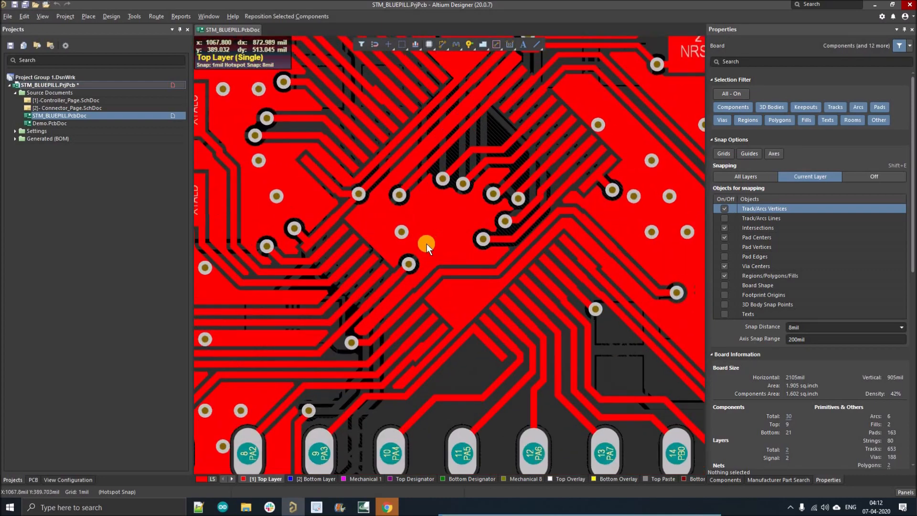
{"action": "scroll", "coordinate": [413, 278], "scroll_direction": "down", "scroll_amount": 2, "text": "ctrl"}
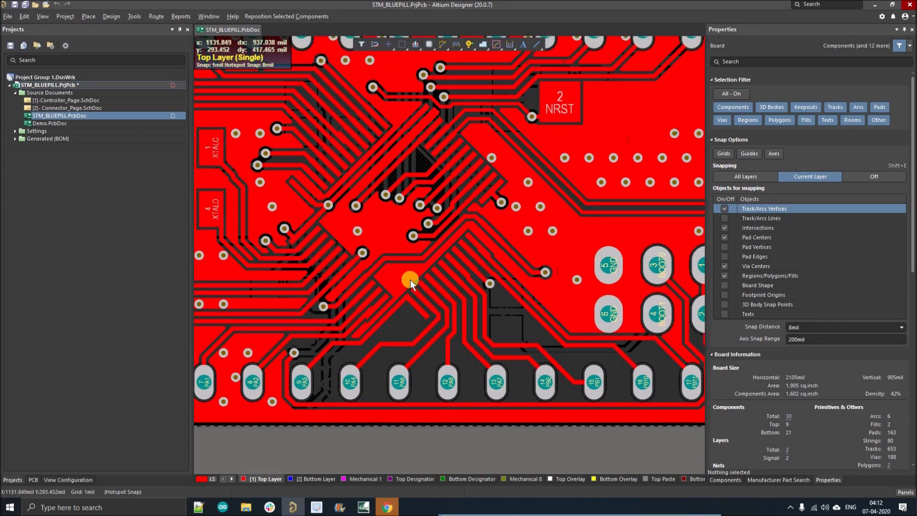
{"action": "scroll", "coordinate": [414, 271], "scroll_direction": "up", "scroll_amount": 3, "text": "ctrl"}
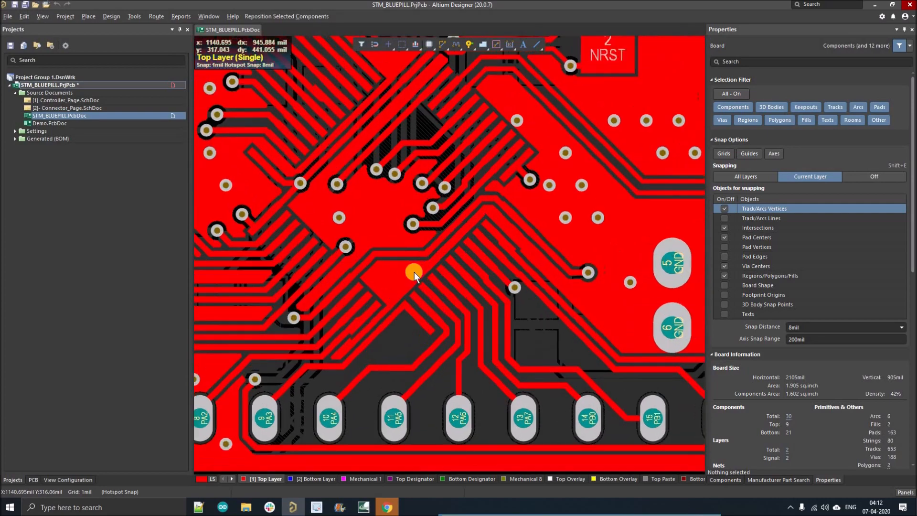
{"action": "scroll", "coordinate": [354, 342], "scroll_direction": "up", "scroll_amount": 2, "text": "ctrl"}
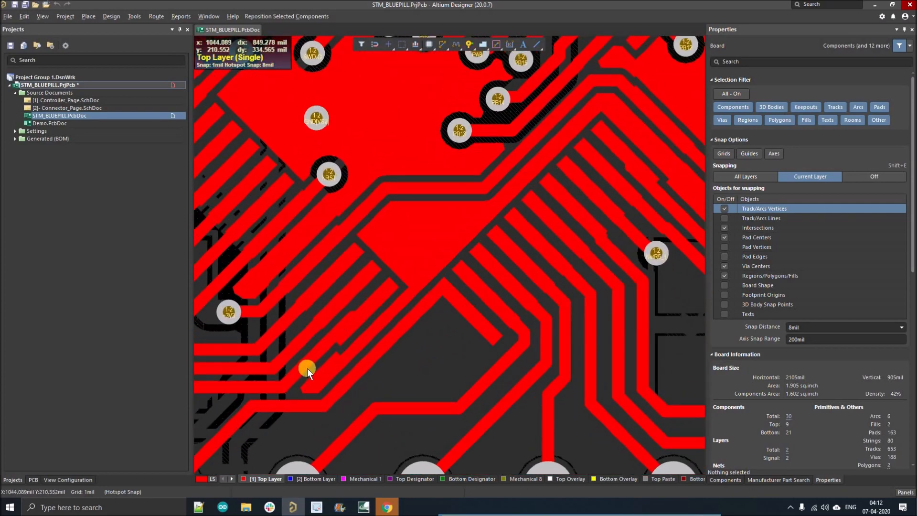
{"action": "scroll", "coordinate": [308, 368], "scroll_direction": "down", "scroll_amount": 3, "text": "ctrl"}
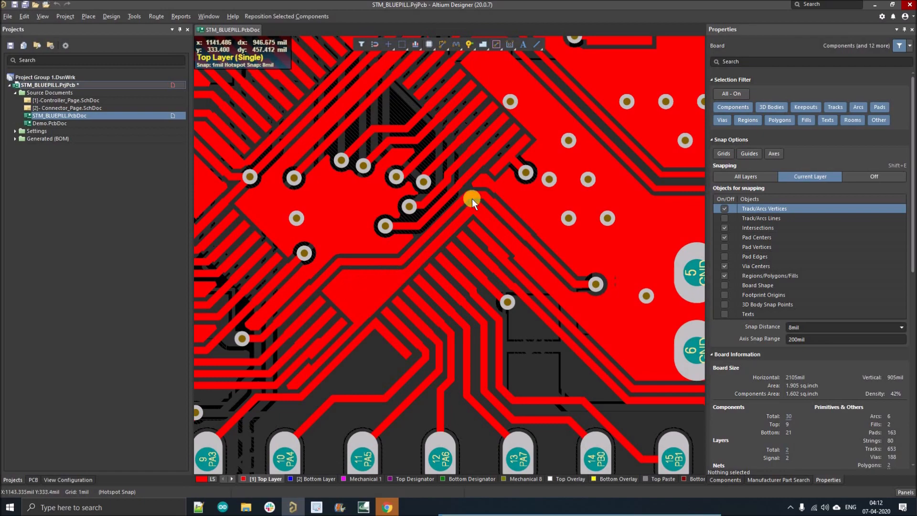
{"action": "scroll", "coordinate": [414, 292], "scroll_direction": "down", "scroll_amount": 2, "text": "ctrl"}
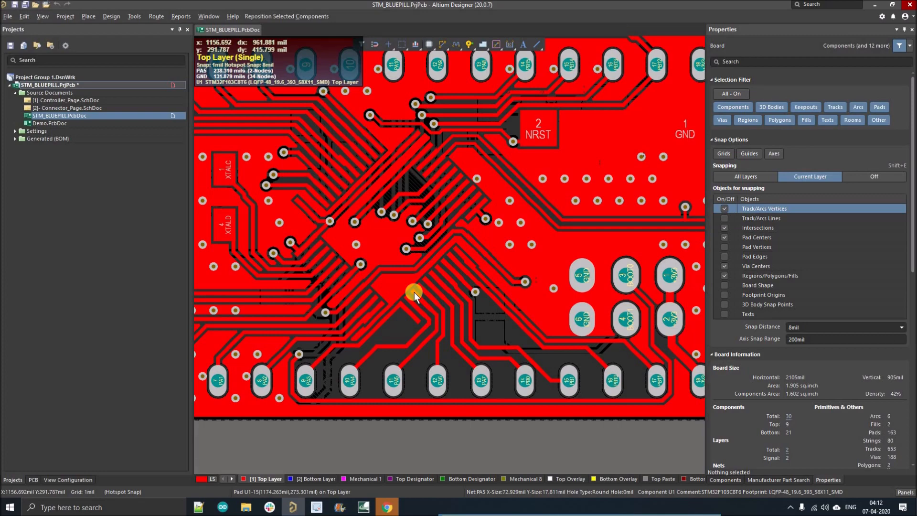
{"action": "scroll", "coordinate": [426, 282], "scroll_direction": "down", "scroll_amount": 3, "text": "ctrl"}
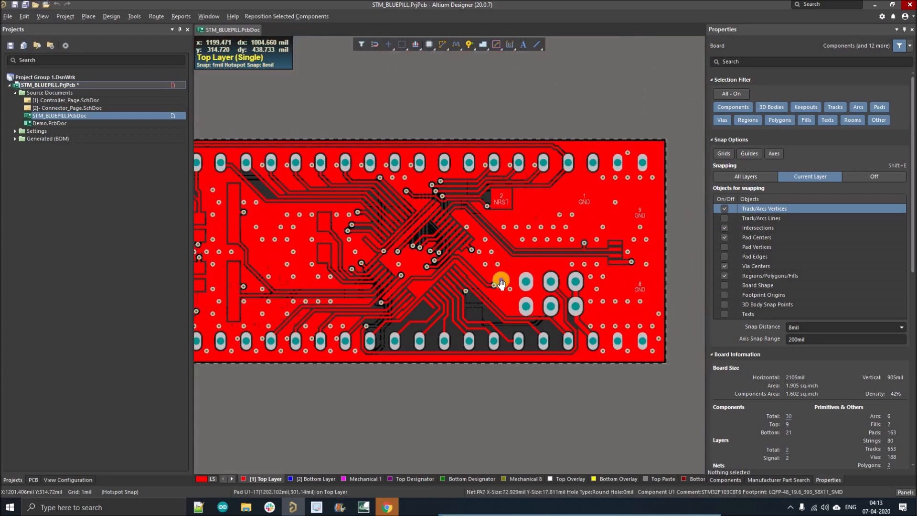
{"action": "right_click_drag", "start_coordinate": [430, 320], "coordinate": [445, 315]}
{"action": "right_click_drag", "start_coordinate": [362, 401], "coordinate": [358, 409]}
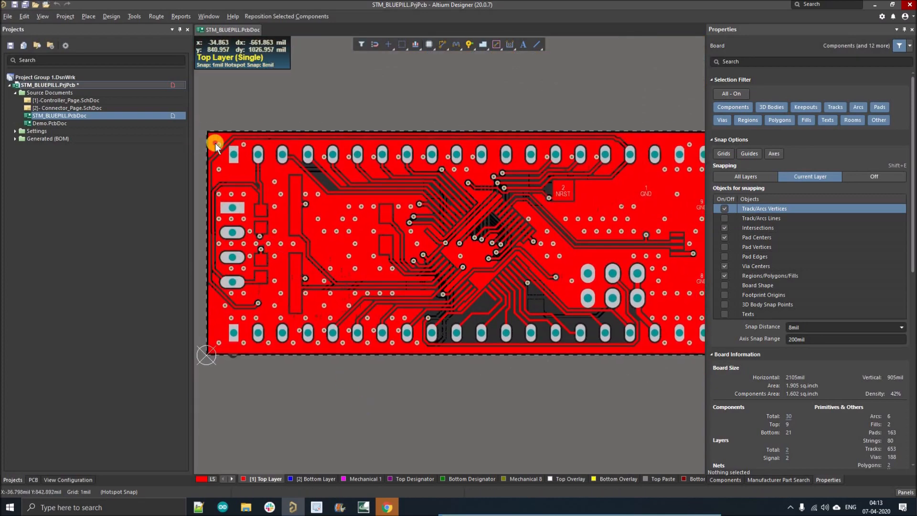
{"action": "left_click", "coordinate": [215, 143]}
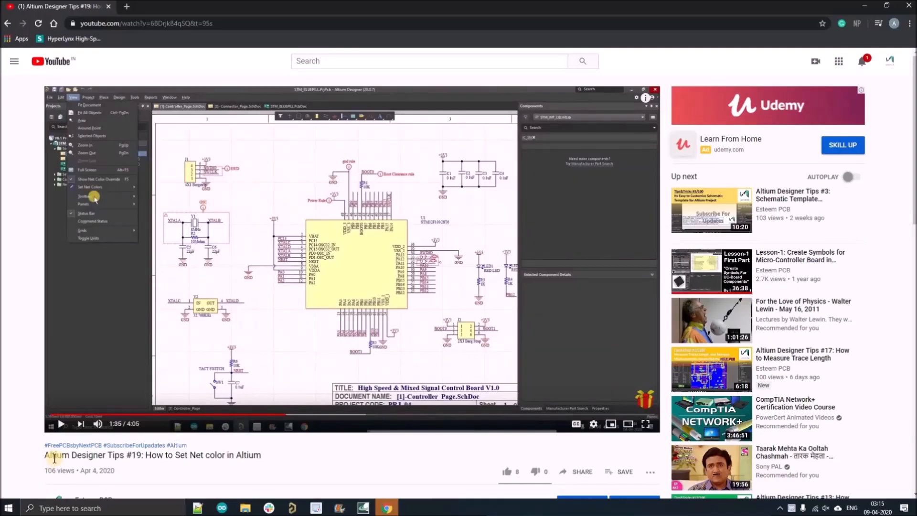
Highlight the $5 registration, $0 IATF prototype and 10% off lines, then open the NextPCB link
{"action": "scroll", "coordinate": [52, 233], "scroll_direction": "down", "scroll_amount": 6}
{"action": "left_click_drag", "start_coordinate": [75, 206], "coordinate": [157, 208]}
{"action": "left_click_drag", "start_coordinate": [75, 247], "coordinate": [264, 253]}
{"action": "left_click_drag", "start_coordinate": [75, 267], "coordinate": [227, 272]}
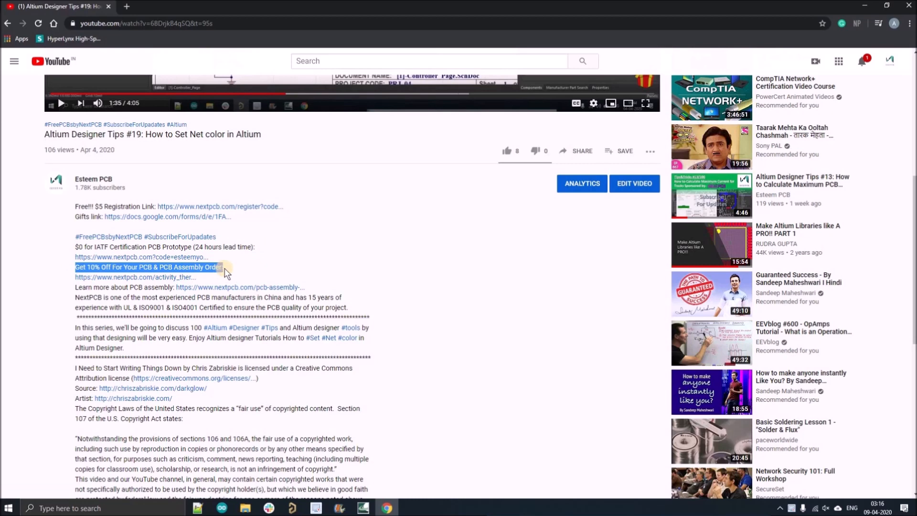
{"action": "left_click", "coordinate": [221, 274]}
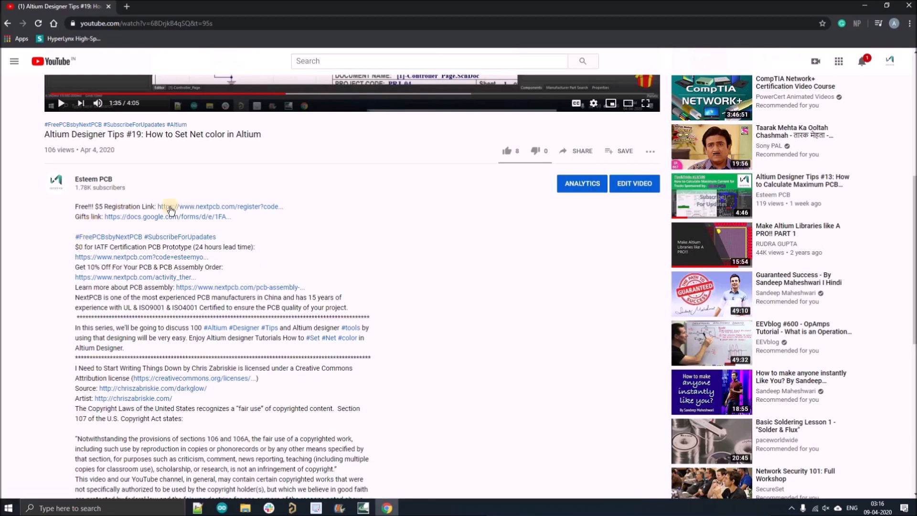
{"action": "left_click", "coordinate": [170, 211]}
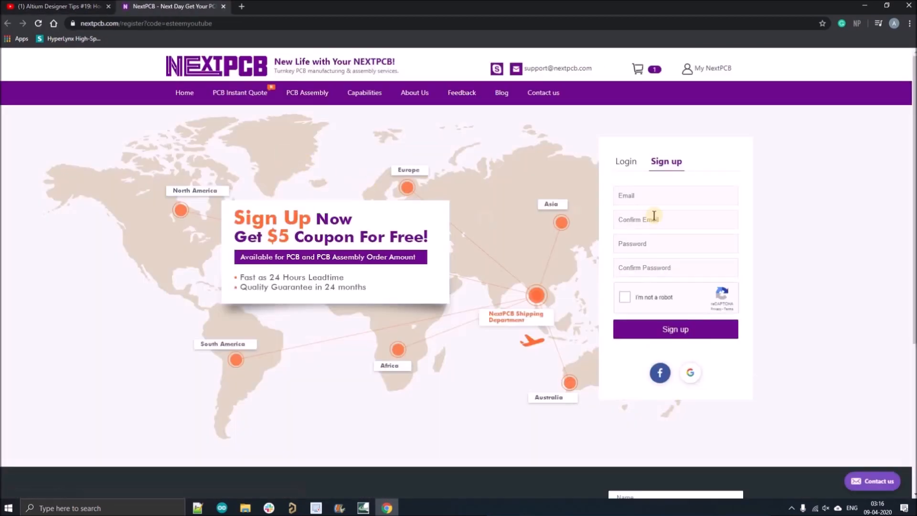
Fill in the NextPCB sign-up form with the account e-mail and password, and submit it
{"action": "left_click", "coordinate": [620, 202]}
{"action": "type", "text": "aviral7"}
{"action": "left_click", "coordinate": [628, 219]}
{"action": "left_click", "coordinate": [629, 222]}
{"action": "type", "text": "aviral"}
{"action": "left_click", "coordinate": [650, 242]}
{"action": "left_click", "coordinate": [651, 245]}
{"action": "type", "text": "••••••••••••••••"}
{"action": "left_click", "coordinate": [648, 264]}
{"action": "type", "text": "•••••••••••••••"}
{"action": "left_click", "coordinate": [626, 297]}
{"action": "left_click", "coordinate": [668, 329]}
Retype the mismatched password fields and resubmit the sign-up form
{"action": "left_click_drag", "start_coordinate": [683, 269], "coordinate": [531, 263]}
{"action": "type", "text": "•••••••••••••••"}
{"action": "left_click_drag", "start_coordinate": [663, 245], "coordinate": [582, 238]}
{"action": "type", "text": "•••••••••••••••"}
{"action": "left_click", "coordinate": [663, 335]}
Log in to NextPCB with the saved account e-mail
{"action": "left_click", "coordinate": [626, 162]}
{"action": "left_click", "coordinate": [636, 195]}
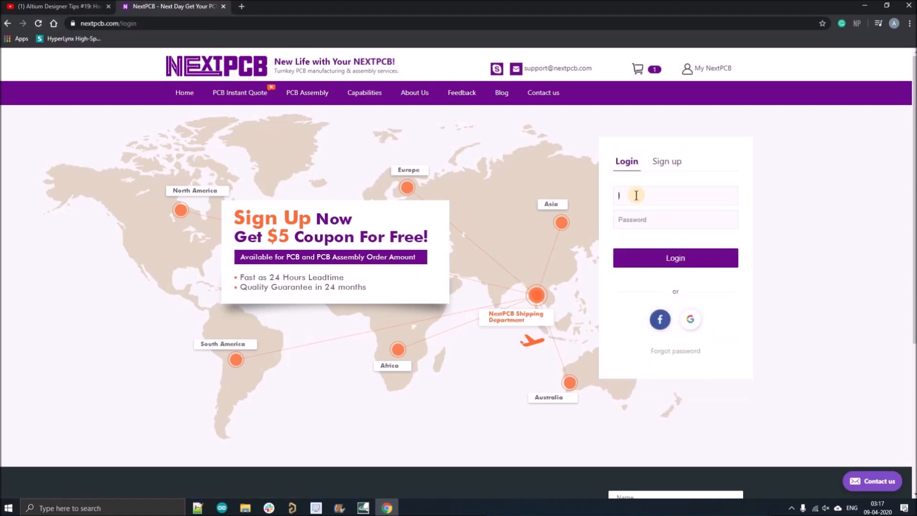
{"action": "type", "text": "aviral"}
{"action": "left_click", "coordinate": [649, 226]}
{"action": "left_click", "coordinate": [671, 261]}
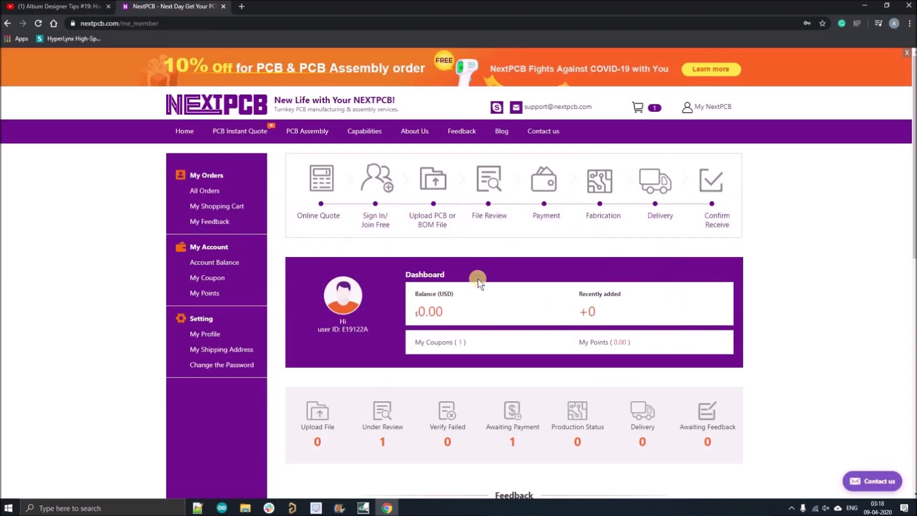
Check the valid $5 coupon in My Coupons, then highlight the $0 IATF offer on YouTube
{"action": "left_click", "coordinate": [454, 344]}
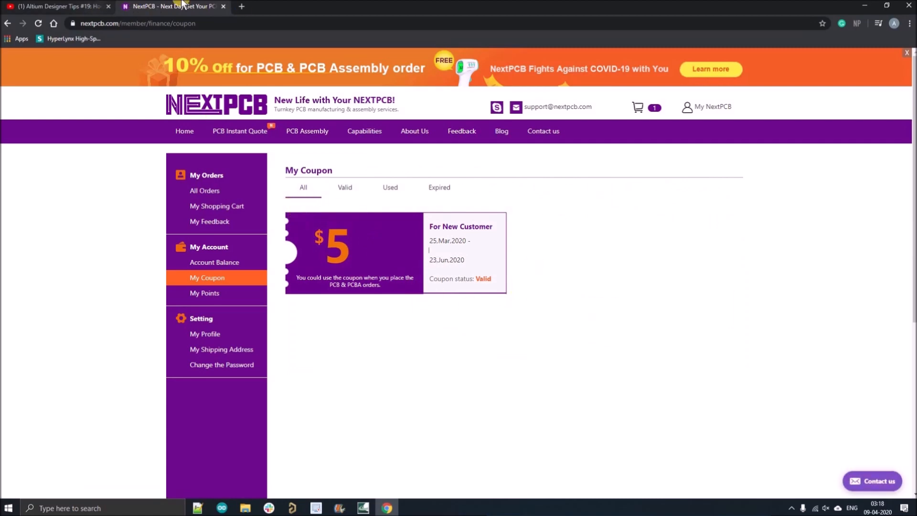
{"action": "left_click", "coordinate": [59, 6]}
{"action": "left_click_drag", "start_coordinate": [62, 248], "coordinate": [256, 247]}
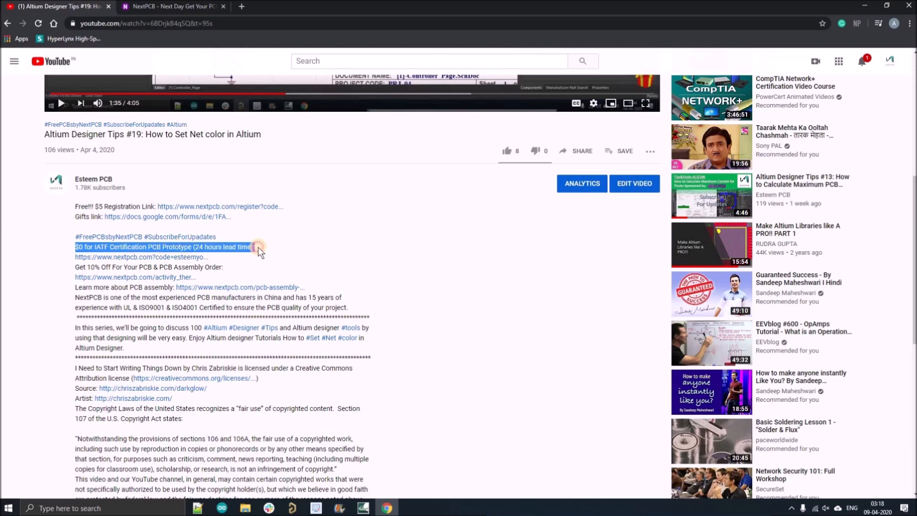
Request an instant NextPCB quote for a 53.4 mm board in quantity 10
{"action": "left_click", "coordinate": [177, 6]}
{"action": "left_click", "coordinate": [185, 128]}
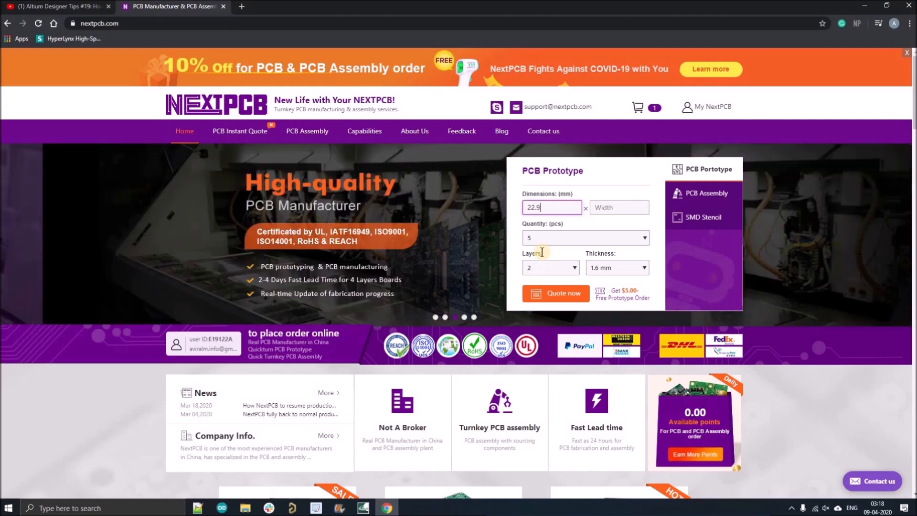
{"action": "left_click", "coordinate": [620, 207]}
{"action": "type", "text": "53.4"}
{"action": "left_click", "coordinate": [585, 238]}
{"action": "left_click", "coordinate": [572, 259]}
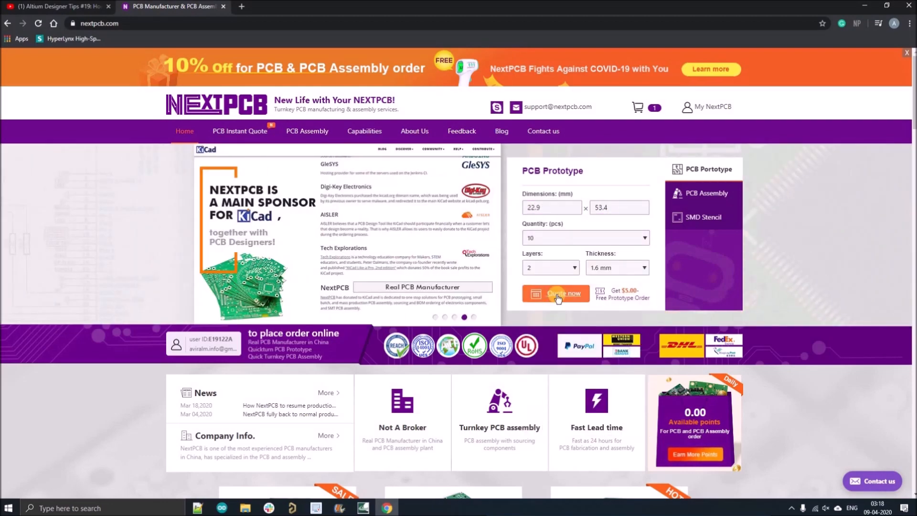
{"action": "left_click", "coordinate": [552, 292]}
Choose the $0 24-hour build, ship to India, and add the PCB order to the cart
{"action": "scroll", "coordinate": [383, 237], "scroll_direction": "down", "scroll_amount": 7}
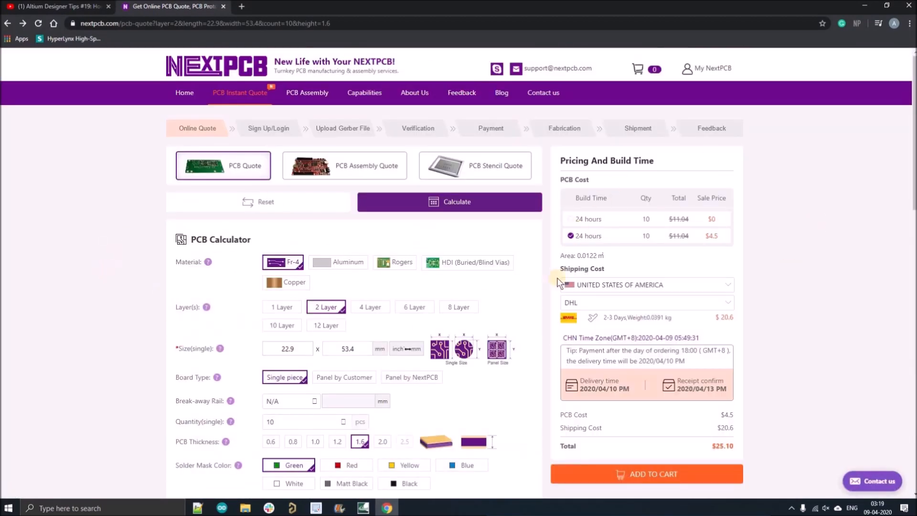
{"action": "left_click", "coordinate": [570, 218]}
{"action": "left_click", "coordinate": [637, 297]}
{"action": "left_click_drag", "start_coordinate": [730, 314], "coordinate": [732, 348]}
{"action": "left_click", "coordinate": [621, 350]}
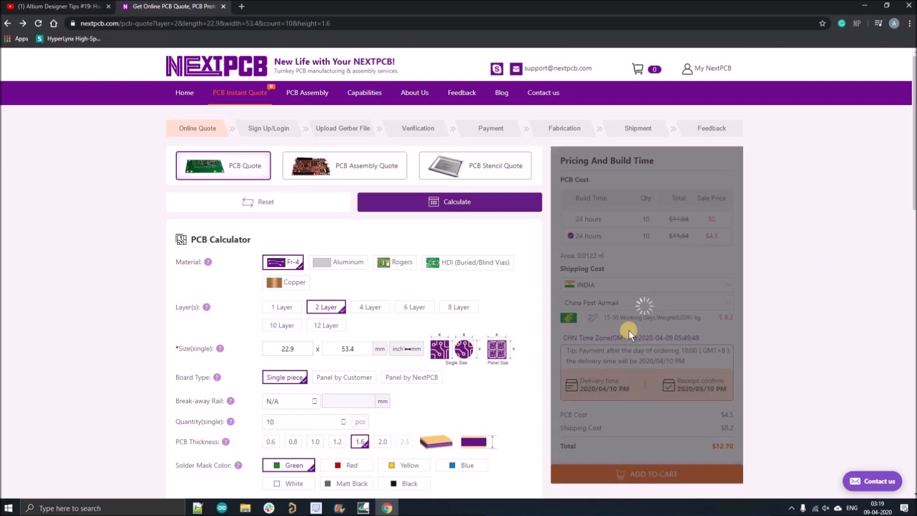
{"action": "scroll", "coordinate": [655, 322], "scroll_direction": "down", "scroll_amount": 5}
{"action": "left_click", "coordinate": [648, 389]}
Decline PCB assembly, upload the zipped board files, and submit the order
{"action": "left_click_drag", "start_coordinate": [385, 260], "coordinate": [525, 261]}
{"action": "left_click", "coordinate": [427, 287]}
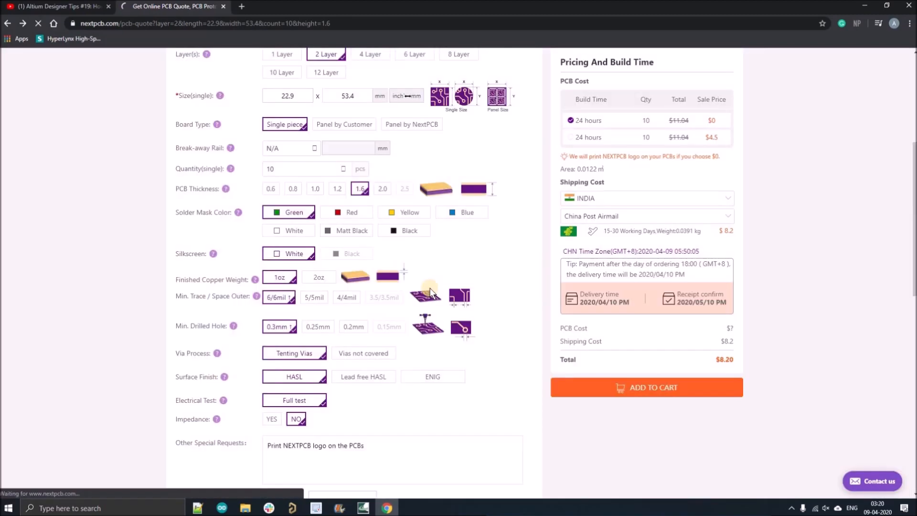
{"action": "left_click", "coordinate": [659, 299]}
{"action": "left_click", "coordinate": [471, 242]}
{"action": "left_click", "coordinate": [516, 356]}
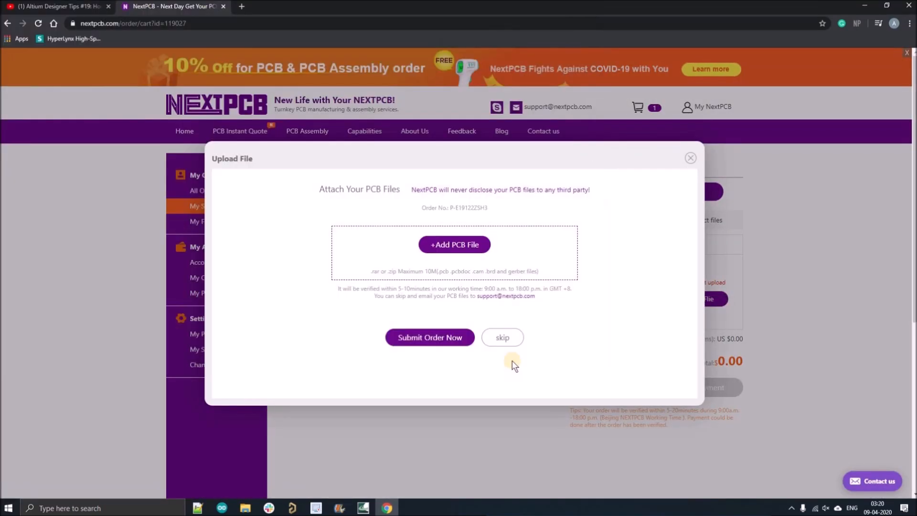
{"action": "left_click", "coordinate": [443, 342]}
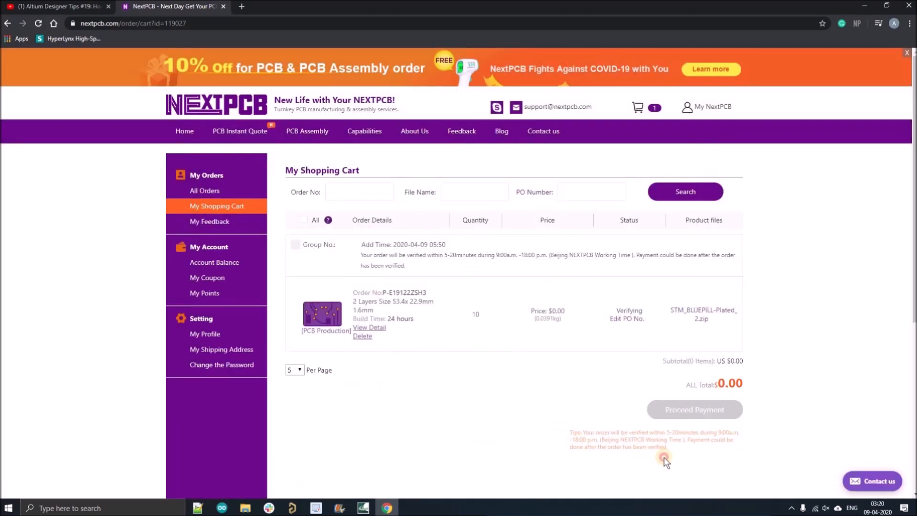
Open NextPCB's order verification e-mail in Gmail and follow its payment link
{"action": "left_click_drag", "start_coordinate": [646, 457], "coordinate": [677, 451]}
{"action": "left_click", "coordinate": [285, 317]}
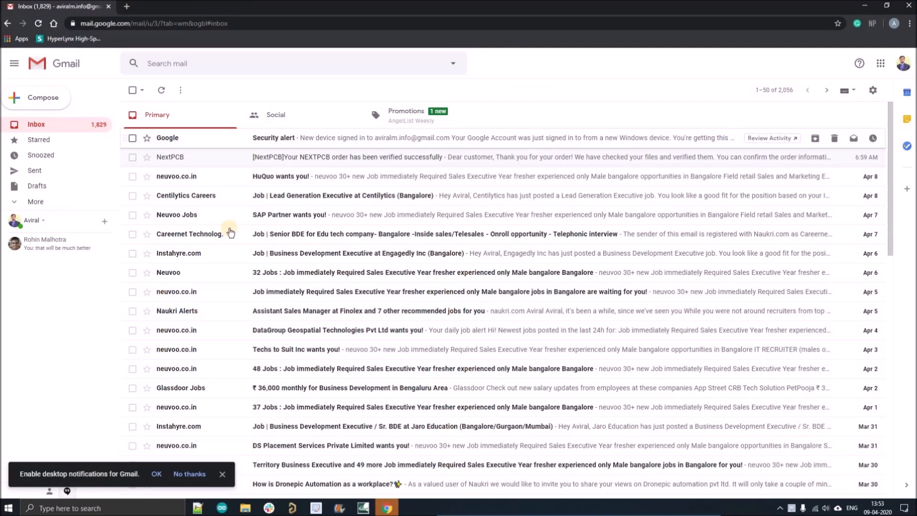
{"action": "left_click", "coordinate": [363, 156]}
{"action": "left_click", "coordinate": [577, 308]}
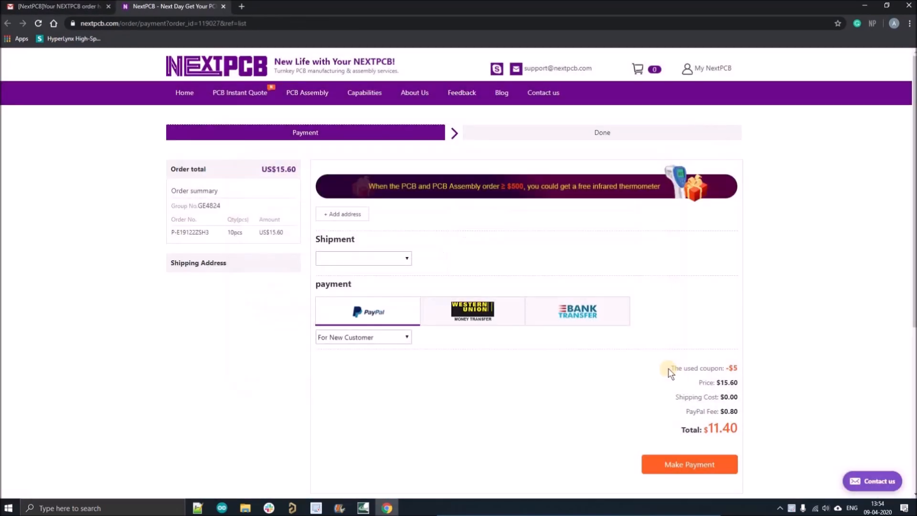
Review the $5 coupon, PayPal fee and $11.40 total, then select Altium's GND pour
{"action": "left_click_drag", "start_coordinate": [667, 368], "coordinate": [749, 374]}
{"action": "mouse_move", "coordinate": [675, 397]}
{"action": "left_mouse_down"}
{"action": "mouse_move", "coordinate": [729, 399]}
{"action": "mouse_move", "coordinate": [685, 411]}
{"action": "left_mouse_up"}
{"action": "left_click_drag", "start_coordinate": [696, 383], "coordinate": [742, 382]}
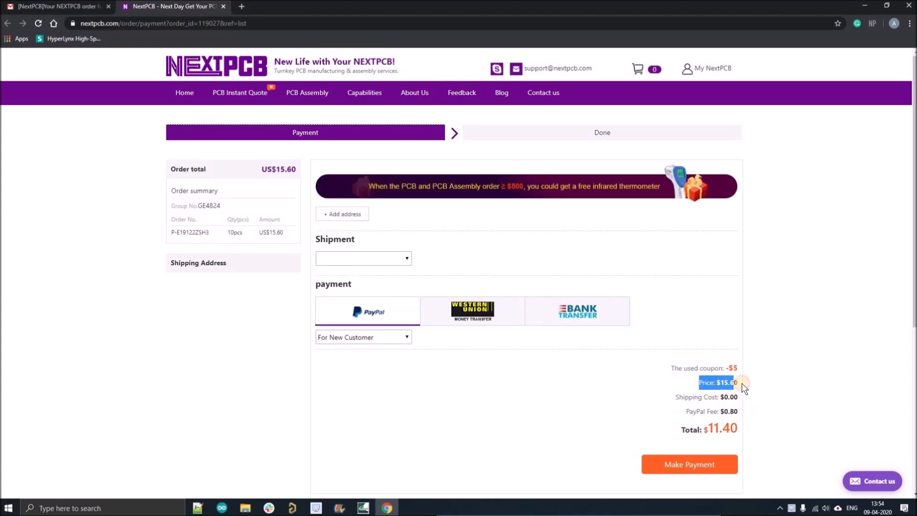
{"action": "left_click_drag", "start_coordinate": [744, 430], "coordinate": [678, 432]}
{"action": "left_click", "coordinate": [400, 366]}
{"action": "mouse_move", "coordinate": [165, 232]}
{"action": "left_mouse_down"}
{"action": "mouse_move", "coordinate": [288, 236]}
{"action": "mouse_move", "coordinate": [176, 234]}
{"action": "left_mouse_up"}
{"action": "left_click", "coordinate": [262, 303]}
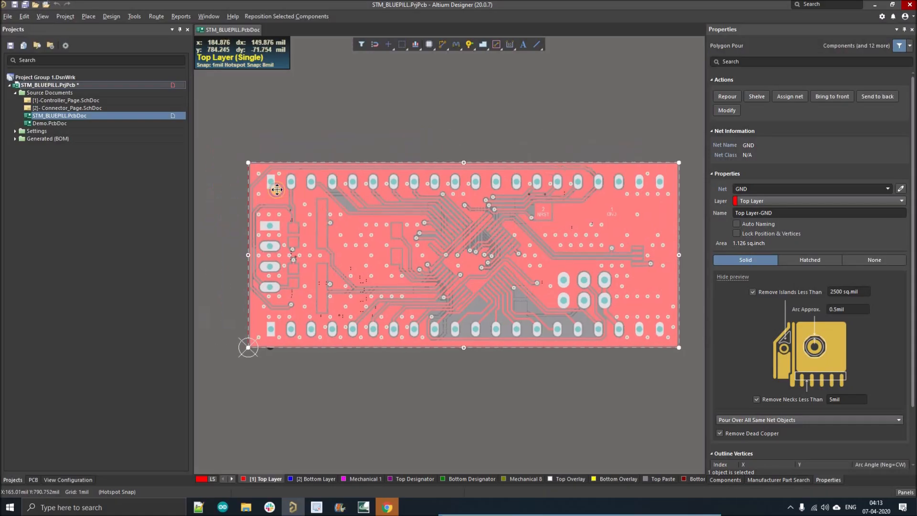
{"action": "left_click_drag", "start_coordinate": [275, 185], "coordinate": [277, 190]}
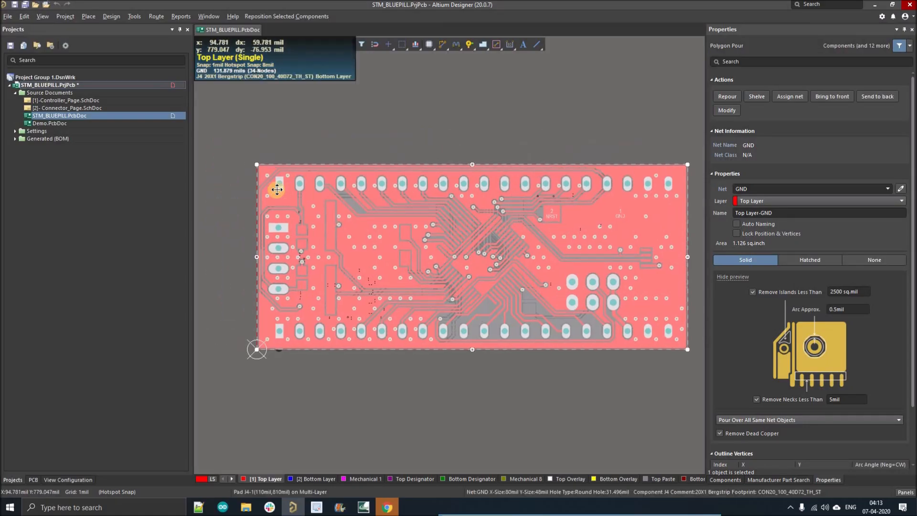
Delete the existing GND copper pour from the board
{"action": "key", "text": "Delete"}
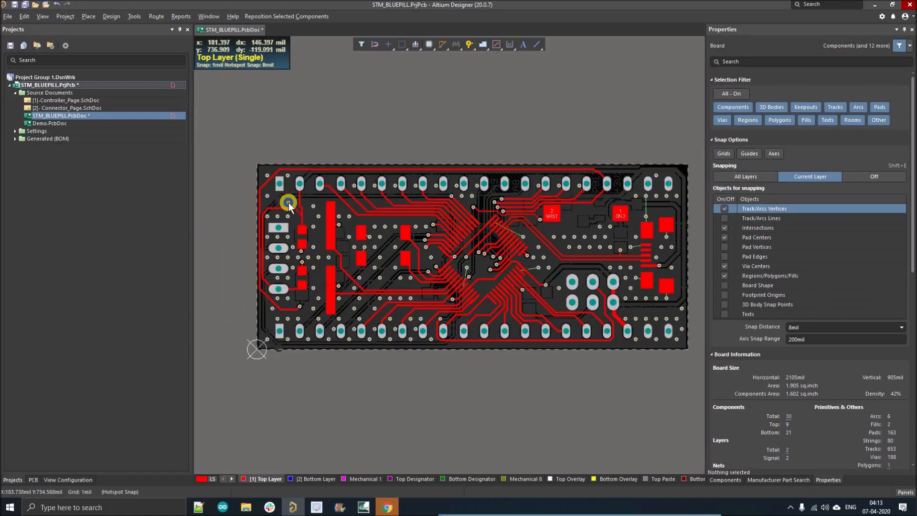
{"action": "scroll", "coordinate": [288, 203], "scroll_direction": "right", "scroll_amount": 1}
{"action": "scroll", "coordinate": [294, 206], "scroll_direction": "up", "scroll_amount": 1, "text": "ctrl"}
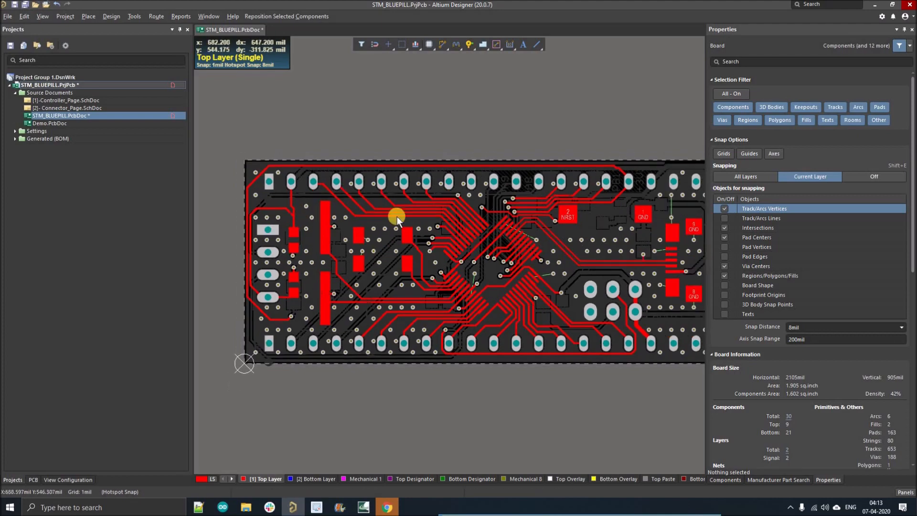
{"action": "scroll", "coordinate": [478, 269], "scroll_direction": "up", "scroll_amount": 3, "text": "ctrl"}
{"action": "scroll", "coordinate": [470, 271], "scroll_direction": "down", "scroll_amount": 2, "text": "ctrl"}
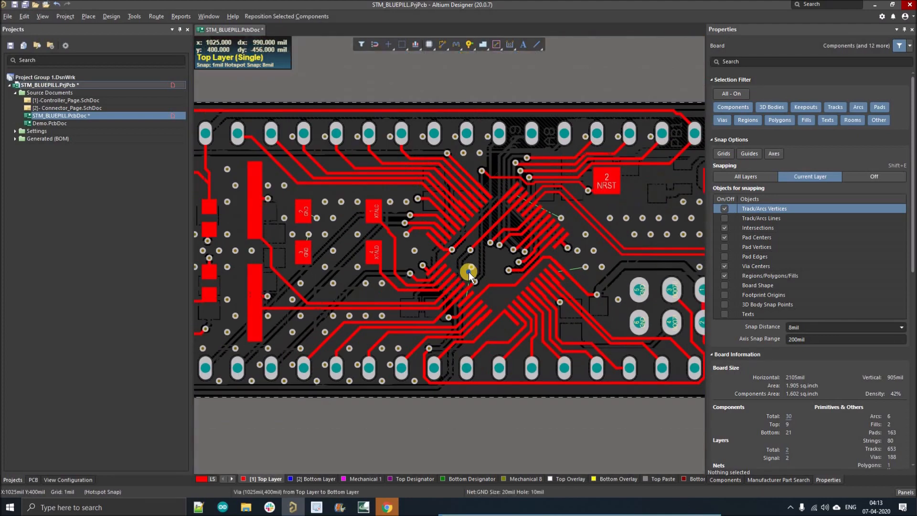
{"action": "scroll", "coordinate": [485, 259], "scroll_direction": "down", "scroll_amount": 4, "text": "ctrl"}
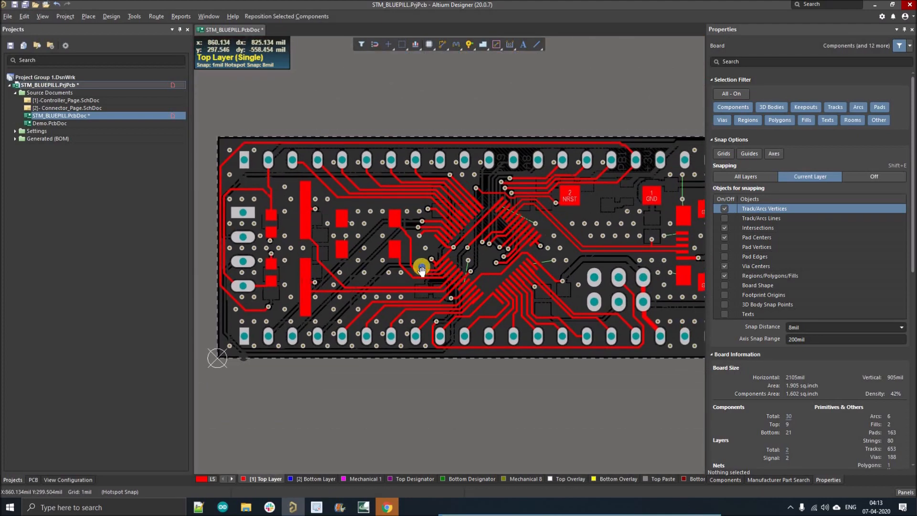
{"action": "scroll", "coordinate": [414, 272], "scroll_direction": "down", "scroll_amount": 2, "text": "ctrl"}
Start placing a new polygon pour from the Place menu
{"action": "right_click", "coordinate": [306, 138]}
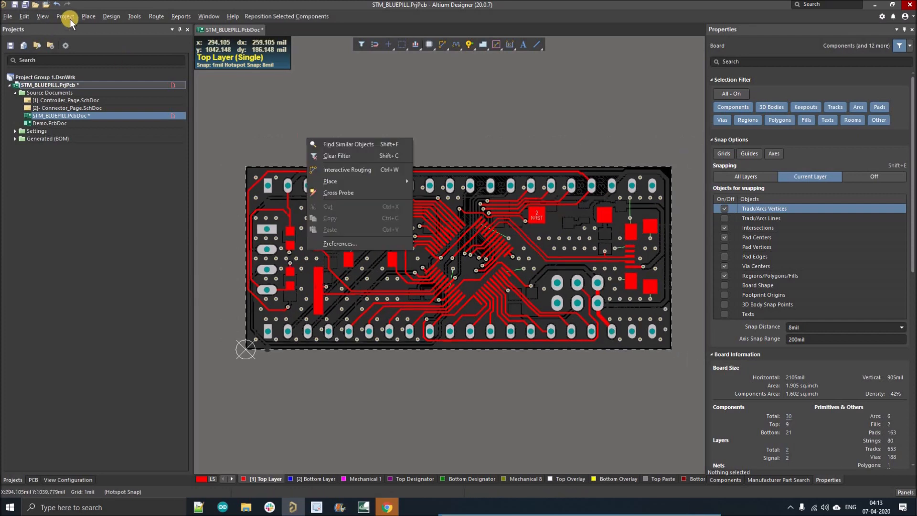
{"action": "left_click", "coordinate": [89, 17]}
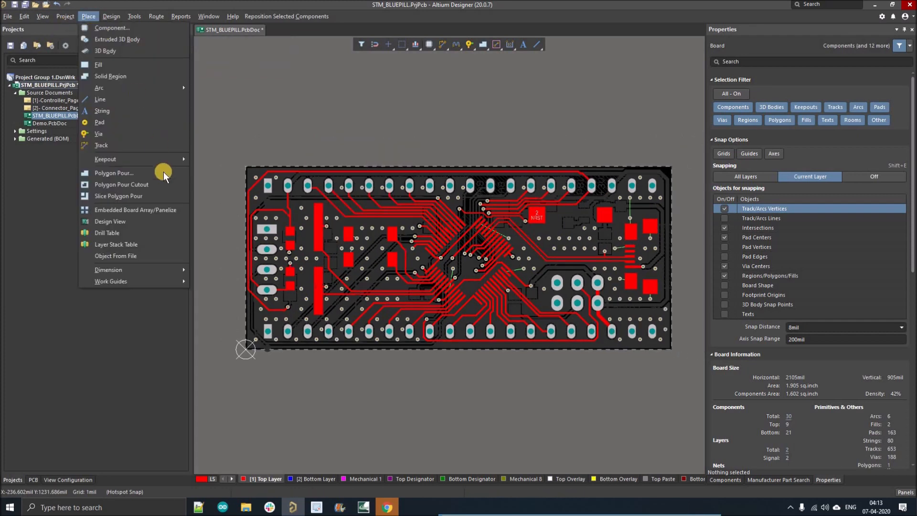
{"action": "left_click", "coordinate": [123, 176]}
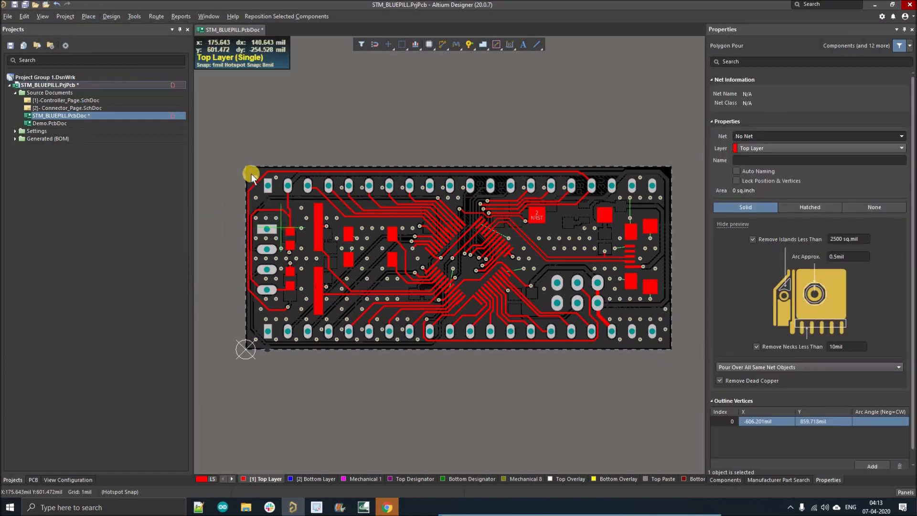
{"action": "scroll", "coordinate": [251, 173], "scroll_direction": "up", "scroll_amount": 2, "text": "ctrl"}
{"action": "scroll", "coordinate": [283, 142], "scroll_direction": "down", "scroll_amount": 3, "text": "ctrl"}
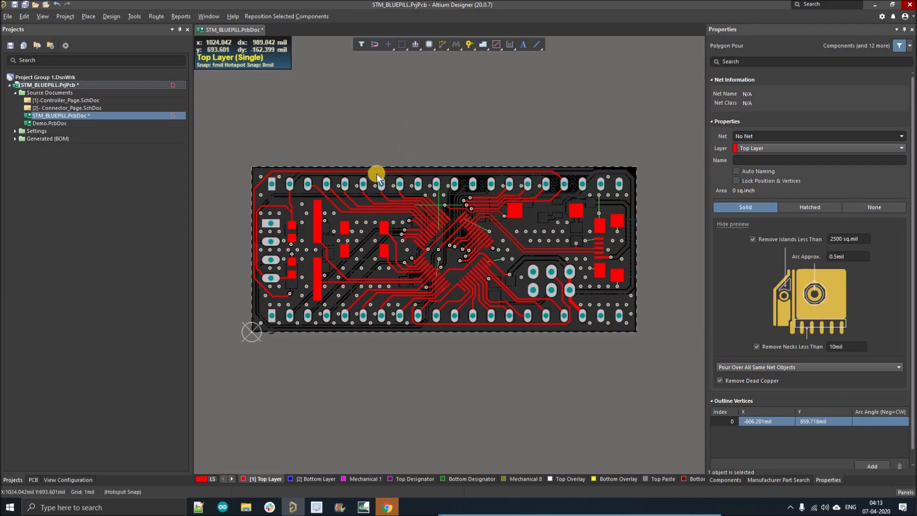
Assign the pour to net GND on the Top Layer, checking neck-removal and same-net pour-over options
{"action": "key", "text": "Tab"}
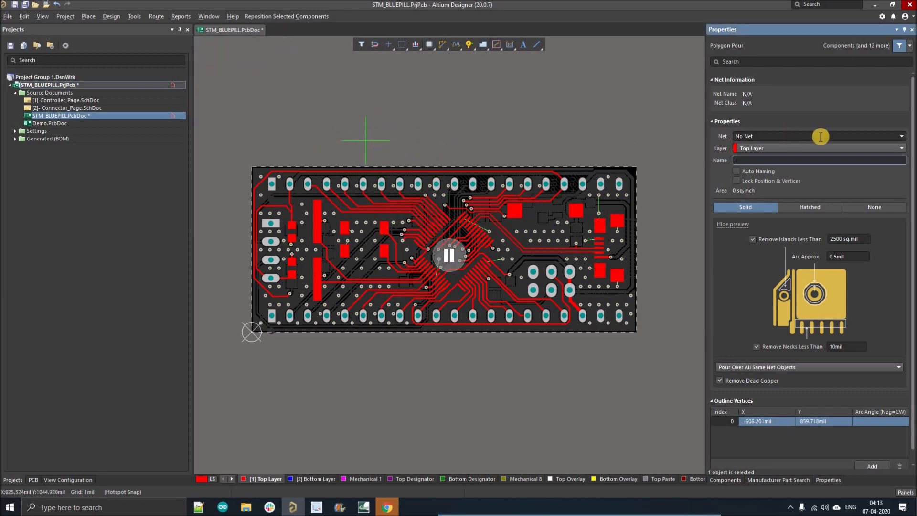
{"action": "left_click", "coordinate": [772, 137]}
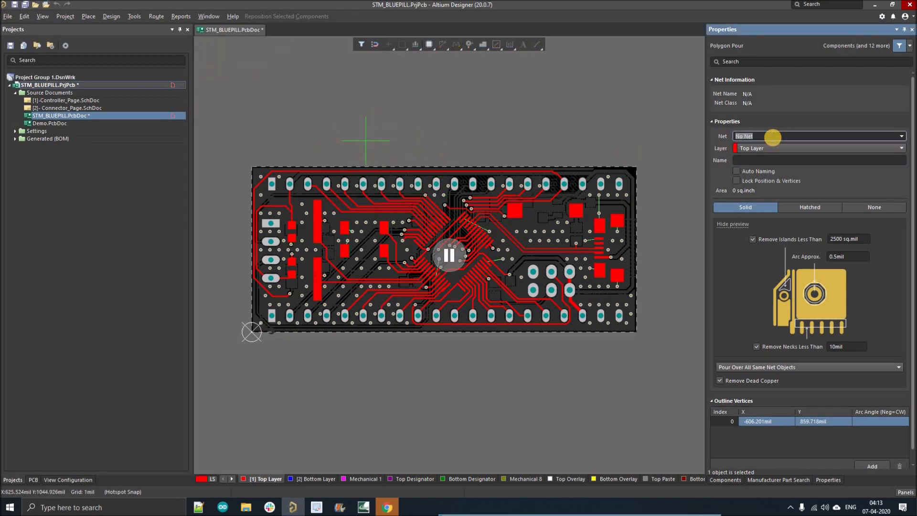
{"action": "left_click", "coordinate": [796, 150]}
{"action": "left_click", "coordinate": [772, 173]}
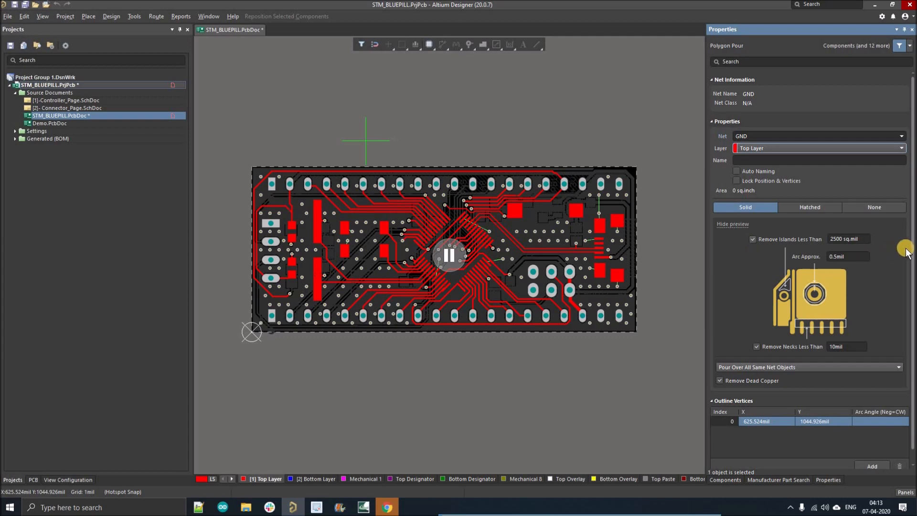
{"action": "scroll", "coordinate": [789, 339], "scroll_direction": "down", "scroll_amount": 1}
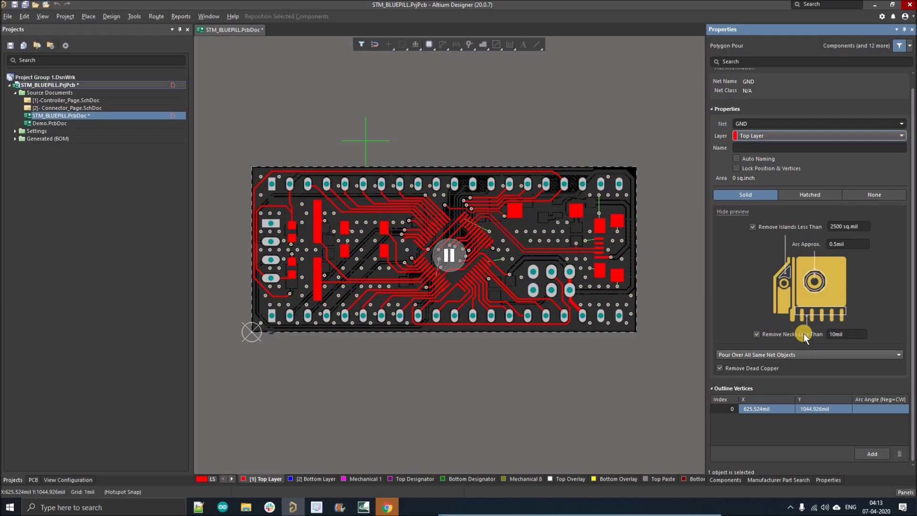
{"action": "double_click", "coordinate": [843, 334]}
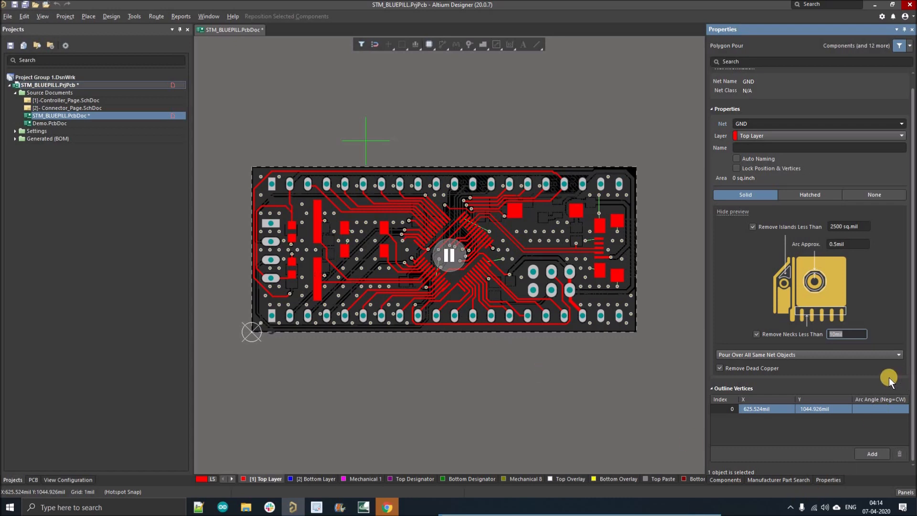
{"action": "left_click", "coordinate": [833, 357]}
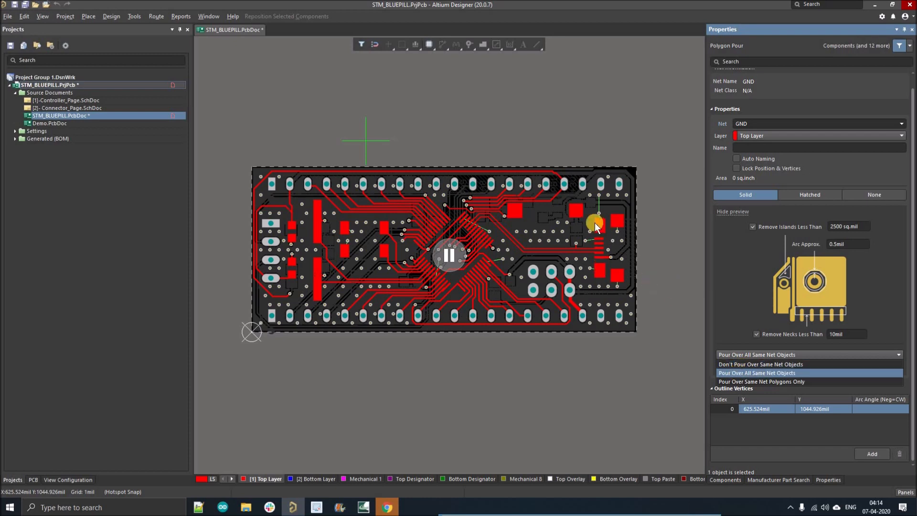
{"action": "left_click", "coordinate": [623, 196]}
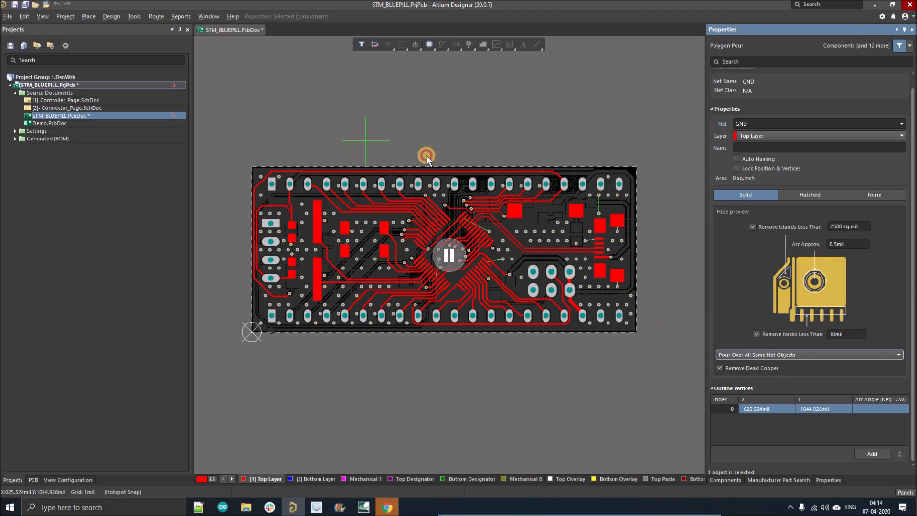
{"action": "scroll", "coordinate": [623, 242], "scroll_direction": "up", "scroll_amount": 6, "text": "ctrl"}
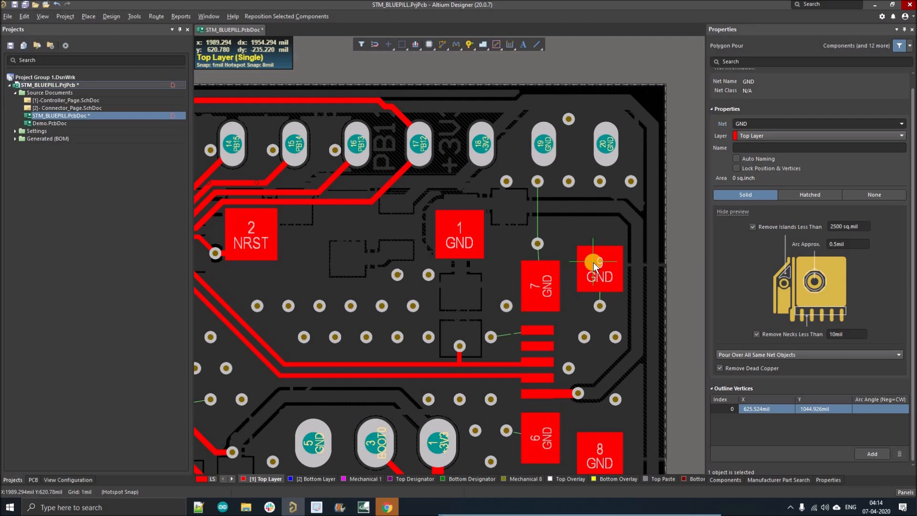
{"action": "scroll", "coordinate": [640, 272], "scroll_direction": "up", "scroll_amount": 1, "text": "ctrl"}
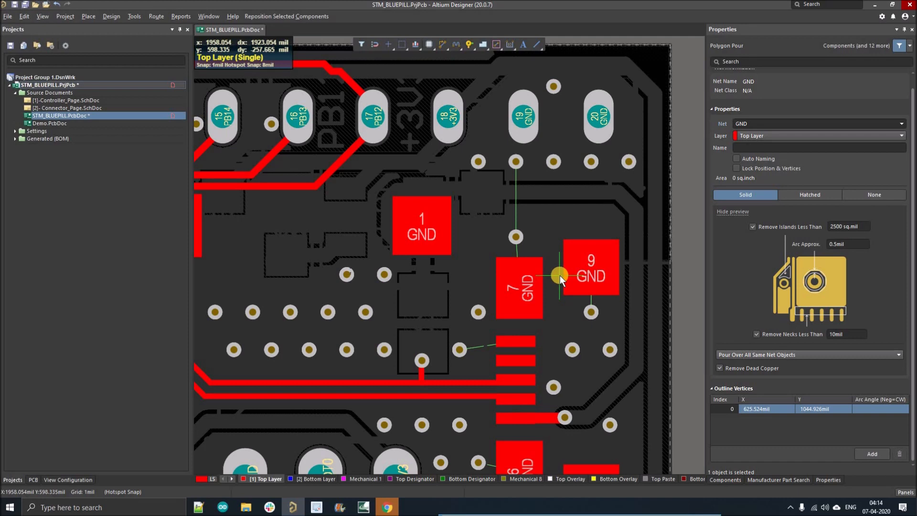
{"action": "scroll", "coordinate": [617, 219], "scroll_direction": "down", "scroll_amount": 4, "text": "ctrl"}
{"action": "scroll", "coordinate": [617, 222], "scroll_direction": "down", "scroll_amount": 2, "text": "ctrl"}
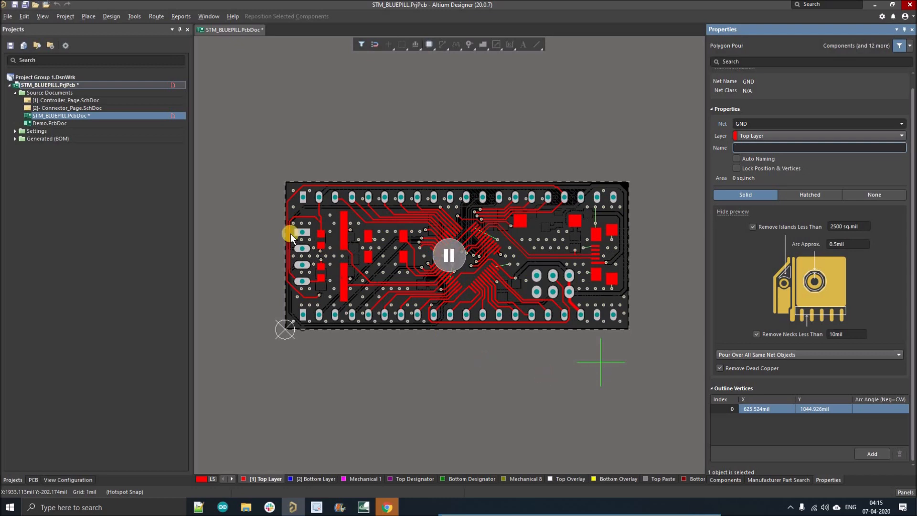
{"action": "scroll", "coordinate": [269, 181], "scroll_direction": "up", "scroll_amount": 3, "text": "ctrl"}
{"action": "scroll", "coordinate": [312, 179], "scroll_direction": "up", "scroll_amount": 2, "text": "ctrl"}
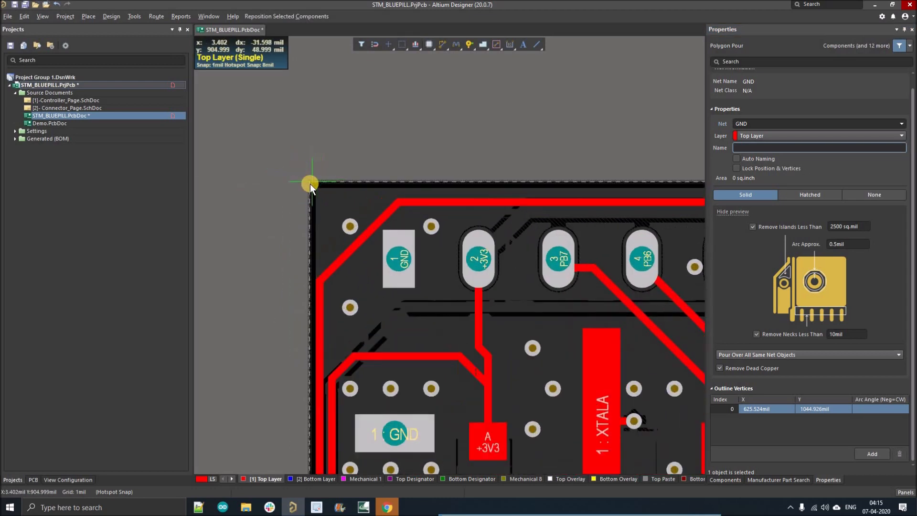
{"action": "scroll", "coordinate": [323, 158], "scroll_direction": "down", "scroll_amount": 3, "text": "ctrl"}
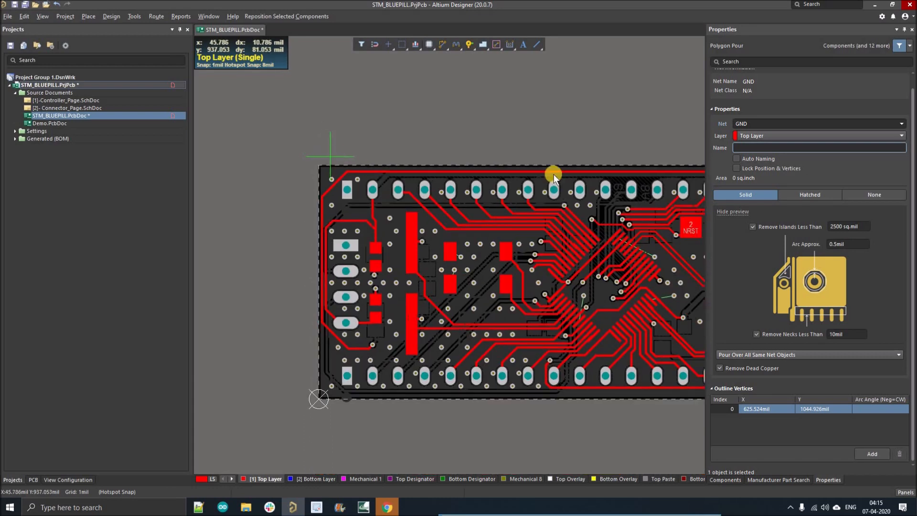
{"action": "left_click", "coordinate": [879, 177]}
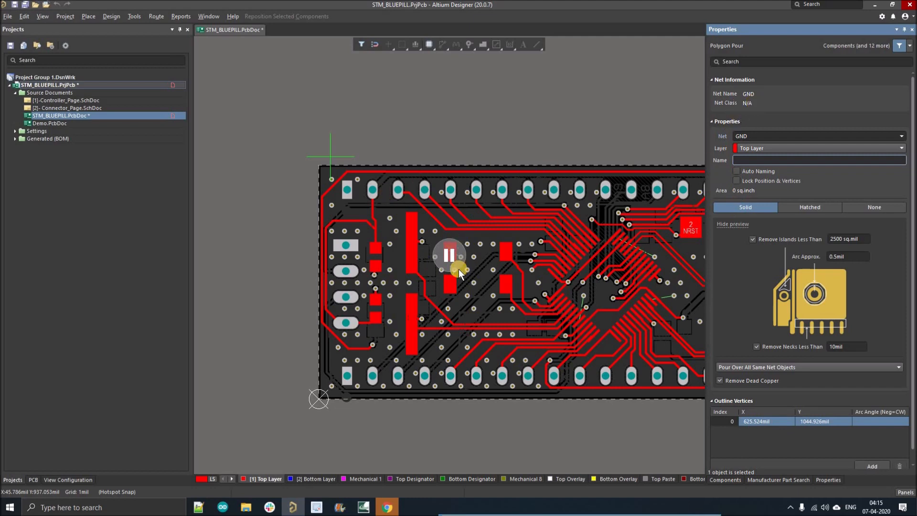
Cancel the pending polygon placement and enable snapping to grids, guides and axes
{"action": "right_click", "coordinate": [319, 126]}
{"action": "right_click", "coordinate": [320, 126]}
{"action": "right_click_drag", "start_coordinate": [300, 106], "coordinate": [283, 125]}
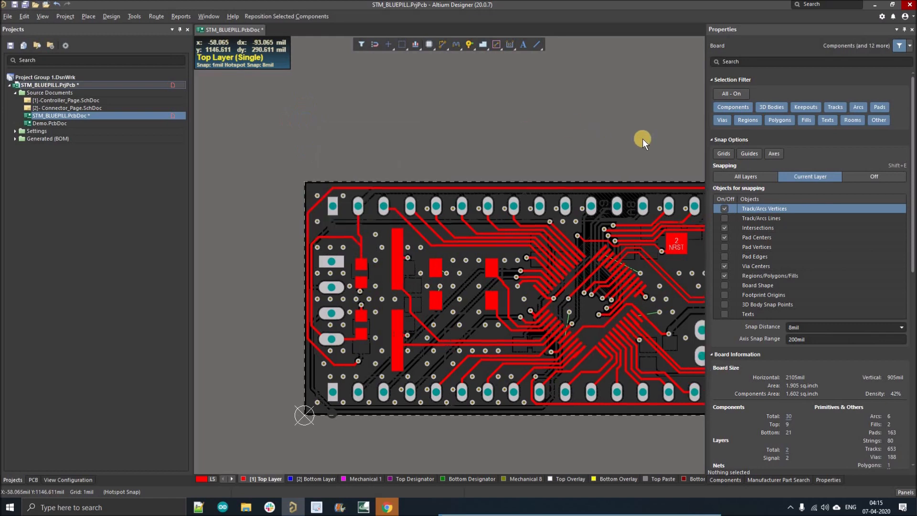
{"action": "left_click", "coordinate": [723, 153]}
{"action": "left_click", "coordinate": [749, 153]}
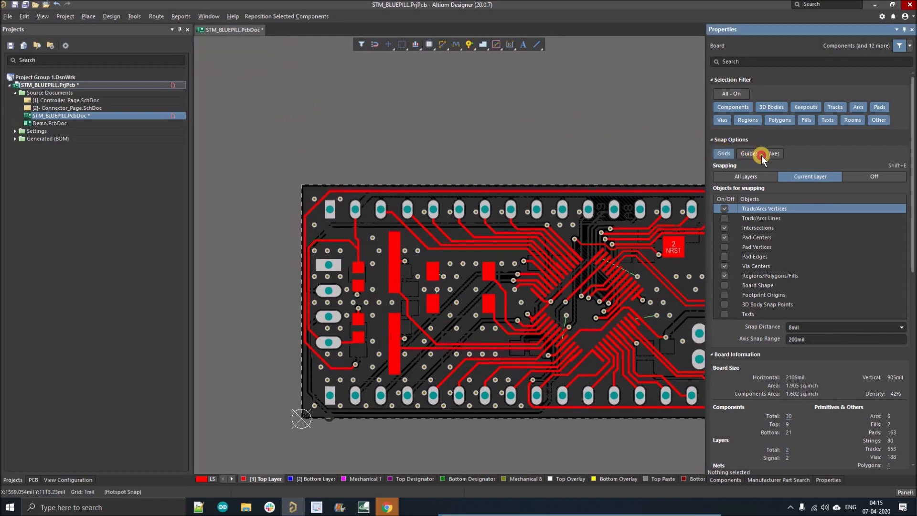
{"action": "left_click", "coordinate": [769, 157]}
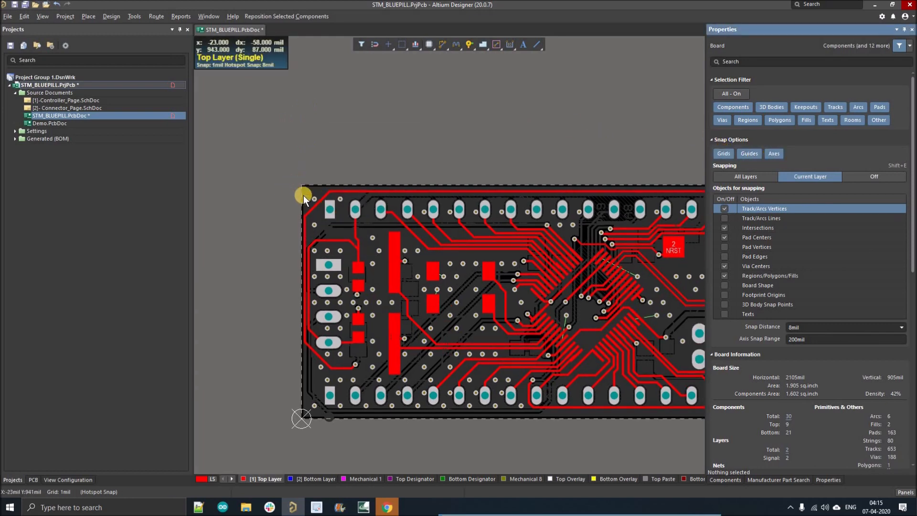
{"action": "scroll", "coordinate": [301, 189], "scroll_direction": "up", "scroll_amount": 2, "text": "ctrl"}
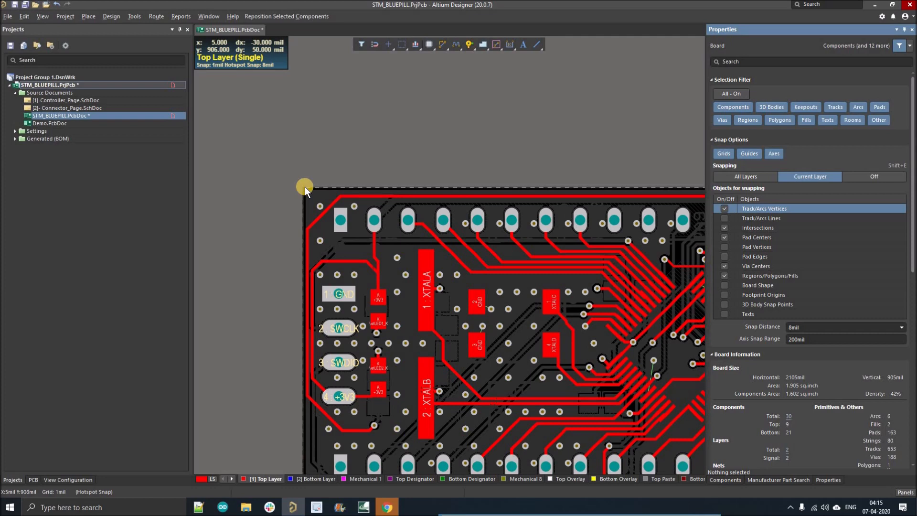
{"action": "right_click_drag", "start_coordinate": [275, 143], "coordinate": [263, 130]}
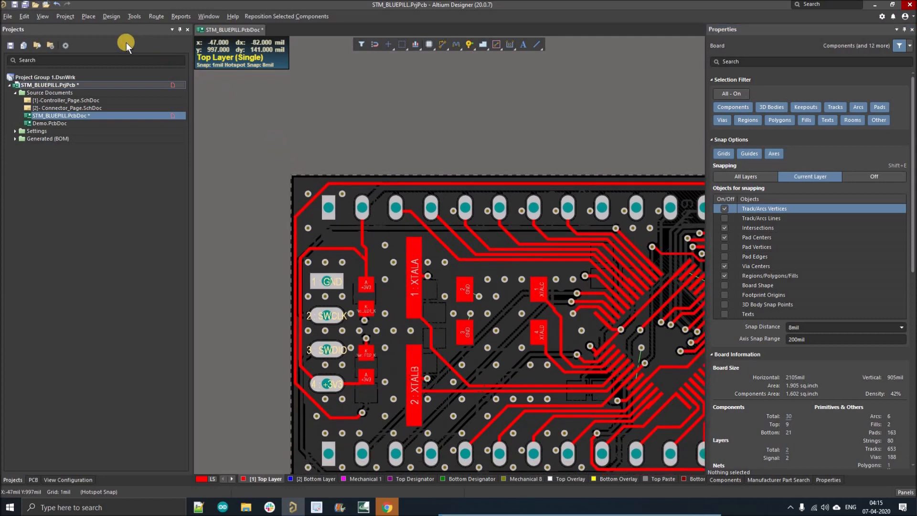
Start a polygon pour and place its first corner at the board's top-left
{"action": "left_click", "coordinate": [105, 19]}
{"action": "mouse_move", "coordinate": [89, 16]}
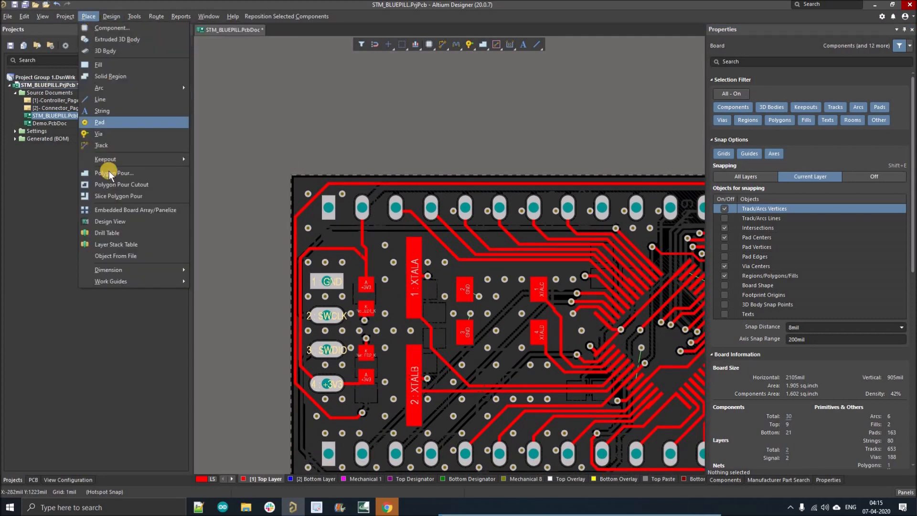
{"action": "scroll", "coordinate": [290, 184], "scroll_direction": "up", "scroll_amount": 2, "text": "ctrl"}
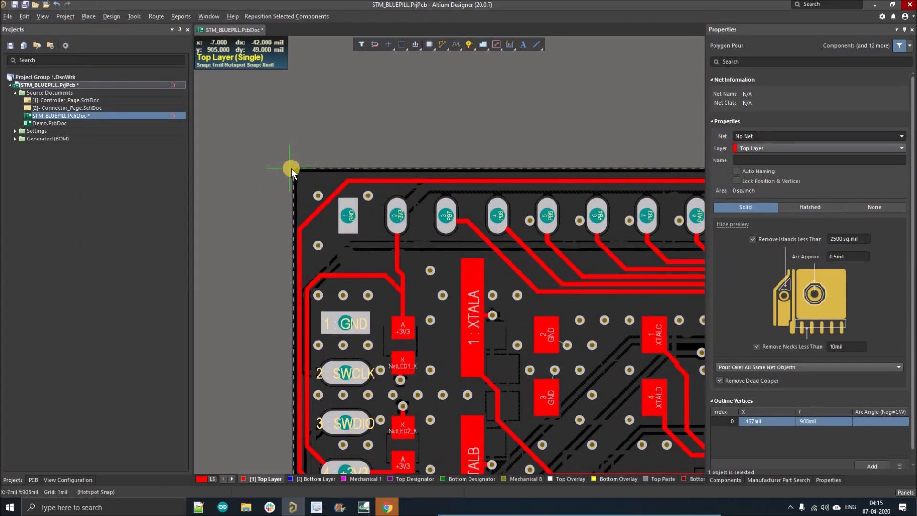
{"action": "scroll", "coordinate": [294, 169], "scroll_direction": "up", "scroll_amount": 2, "text": "ctrl"}
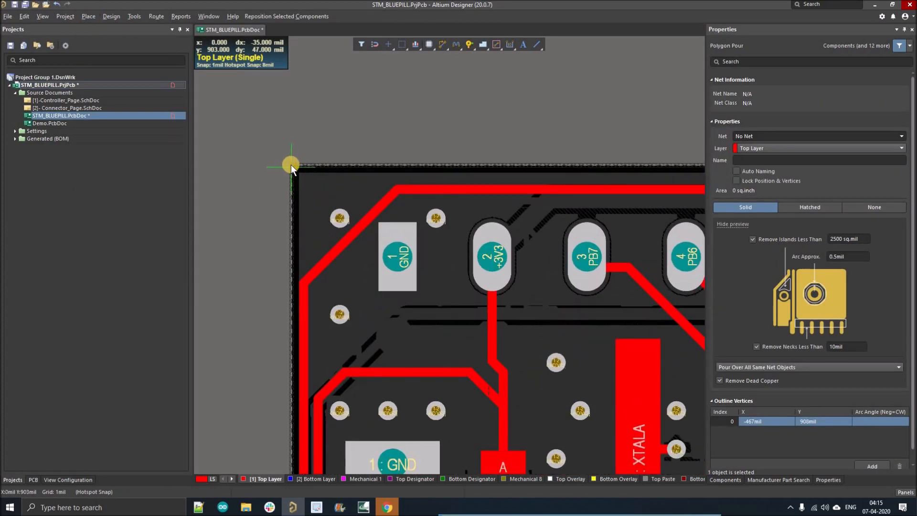
{"action": "scroll", "coordinate": [291, 164], "scroll_direction": "down", "scroll_amount": 2, "text": "ctrl"}
{"action": "scroll", "coordinate": [294, 167], "scroll_direction": "up", "scroll_amount": 2, "text": "ctrl"}
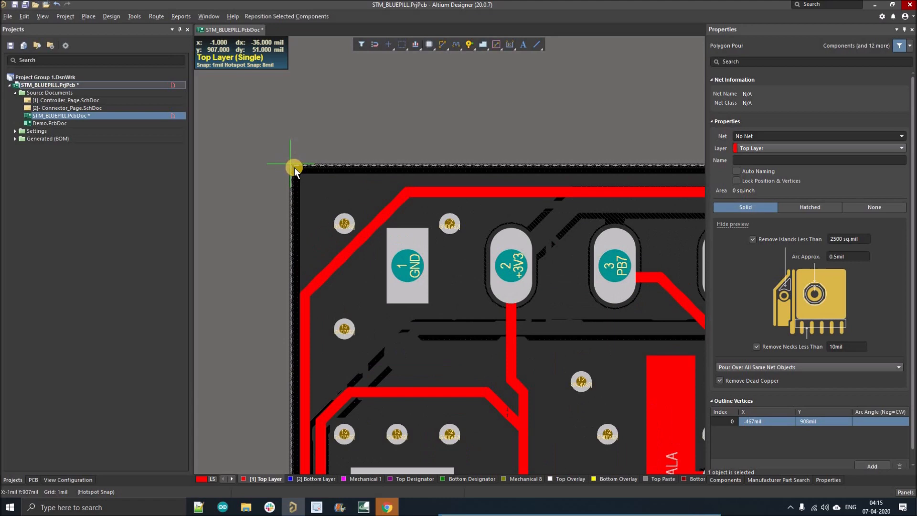
{"action": "left_click", "coordinate": [292, 165]}
{"action": "scroll", "coordinate": [301, 146], "scroll_direction": "down", "scroll_amount": 4, "text": "ctrl"}
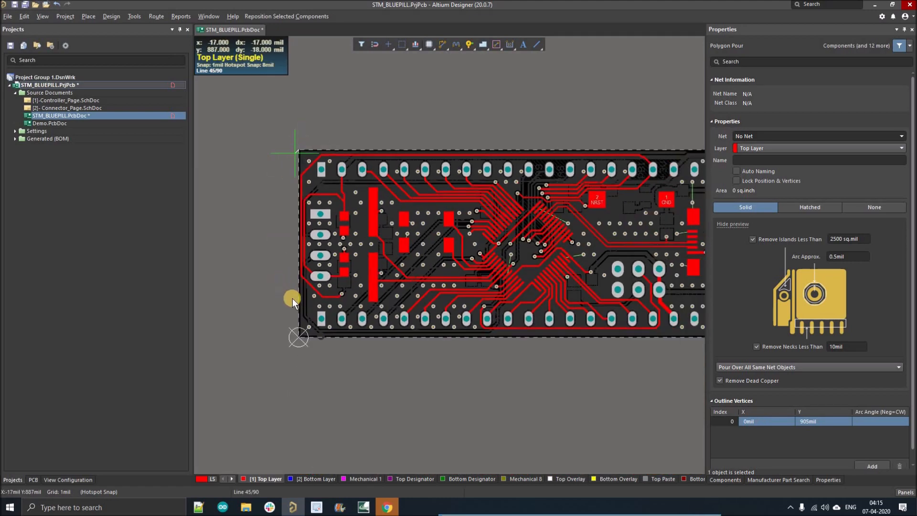
{"action": "scroll", "coordinate": [305, 320], "scroll_direction": "up", "scroll_amount": 6, "text": "ctrl"}
{"action": "scroll", "coordinate": [302, 345], "scroll_direction": "up", "scroll_amount": 2, "text": "ctrl"}
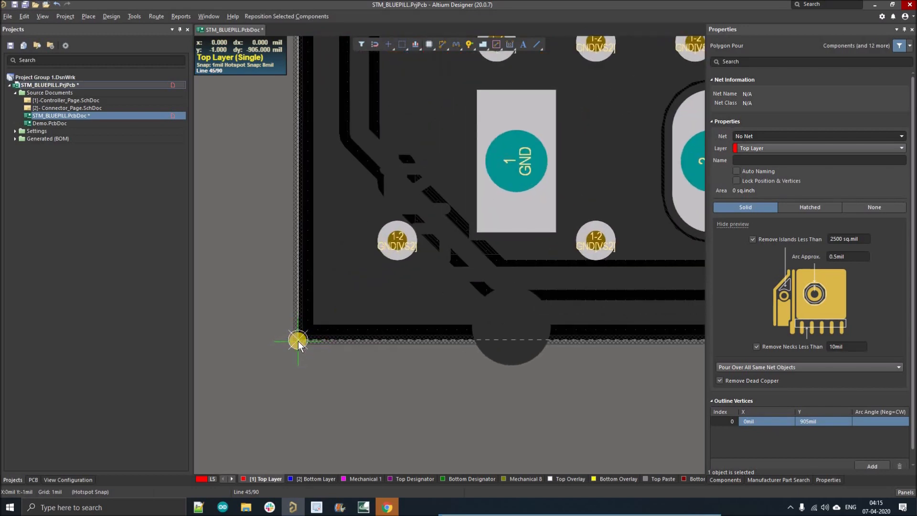
Set the snap grid to 0.100 mm and fix a pour corner at the board's bottom-right
{"action": "key", "text": "g"}
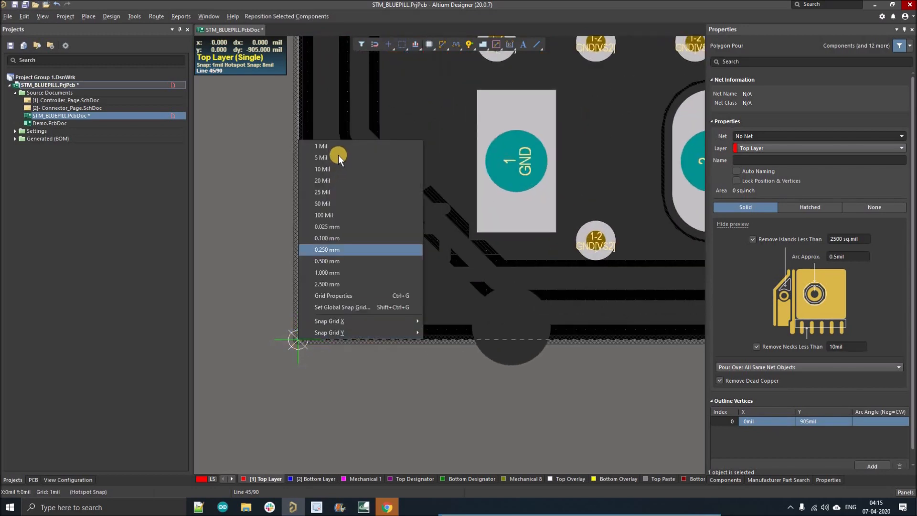
{"action": "left_click", "coordinate": [333, 241]}
{"action": "scroll", "coordinate": [294, 339], "scroll_direction": "up", "scroll_amount": 2, "text": "ctrl"}
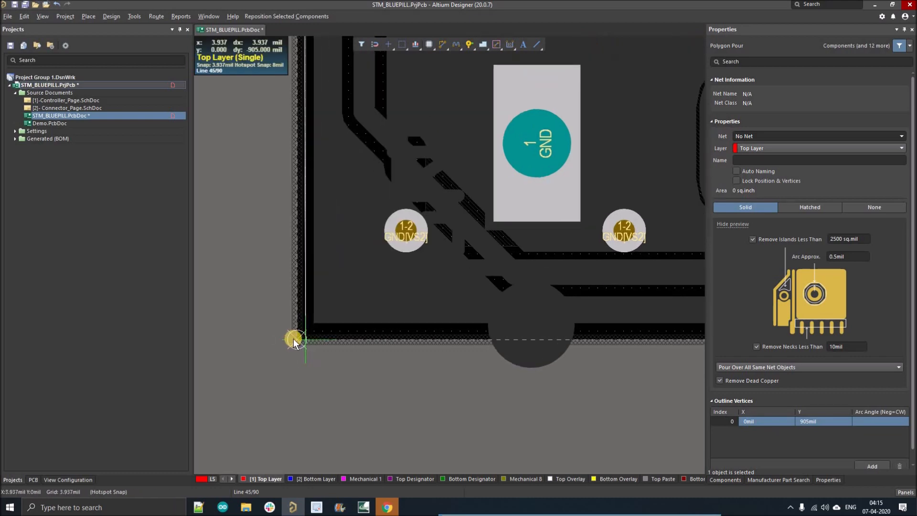
{"action": "scroll", "coordinate": [247, 329], "scroll_direction": "down", "scroll_amount": 5, "text": "ctrl"}
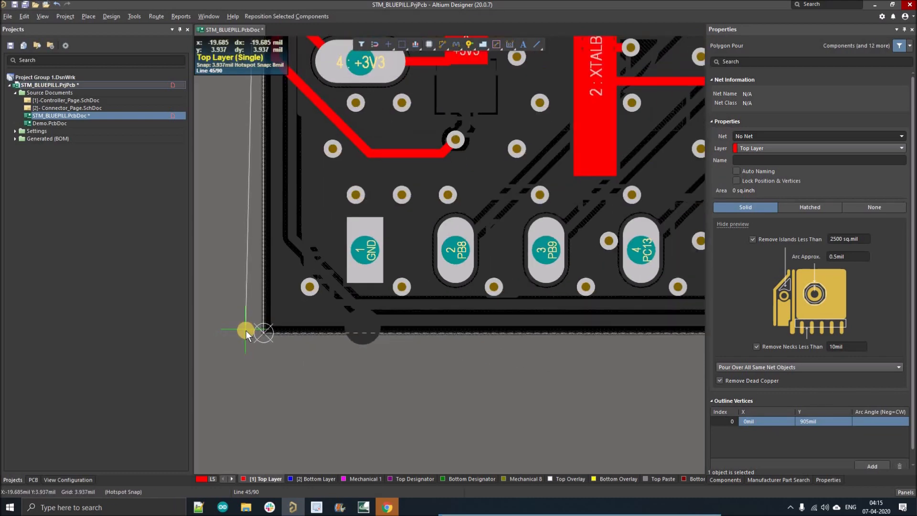
{"action": "scroll", "coordinate": [244, 331], "scroll_direction": "down", "scroll_amount": 4, "text": "ctrl"}
{"action": "scroll", "coordinate": [528, 316], "scroll_direction": "up", "scroll_amount": 3, "text": "ctrl"}
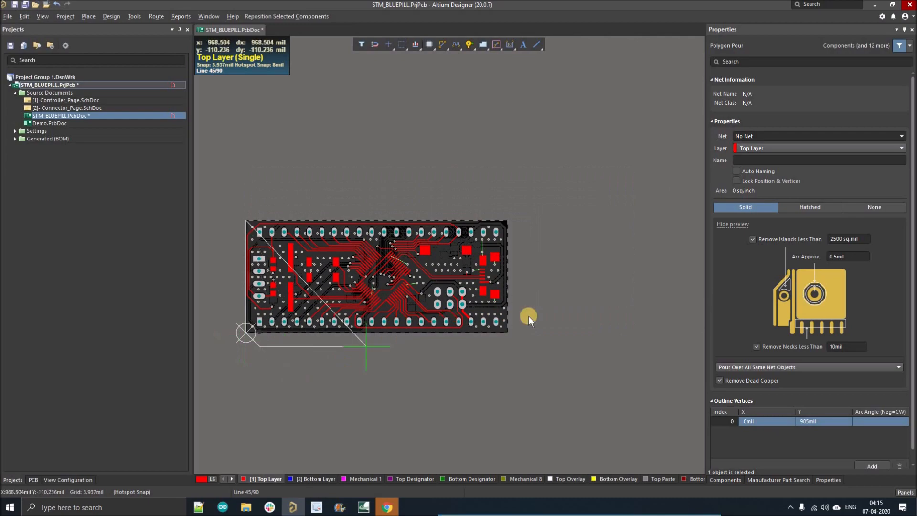
{"action": "scroll", "coordinate": [610, 323], "scroll_direction": "up", "scroll_amount": 4, "text": "ctrl"}
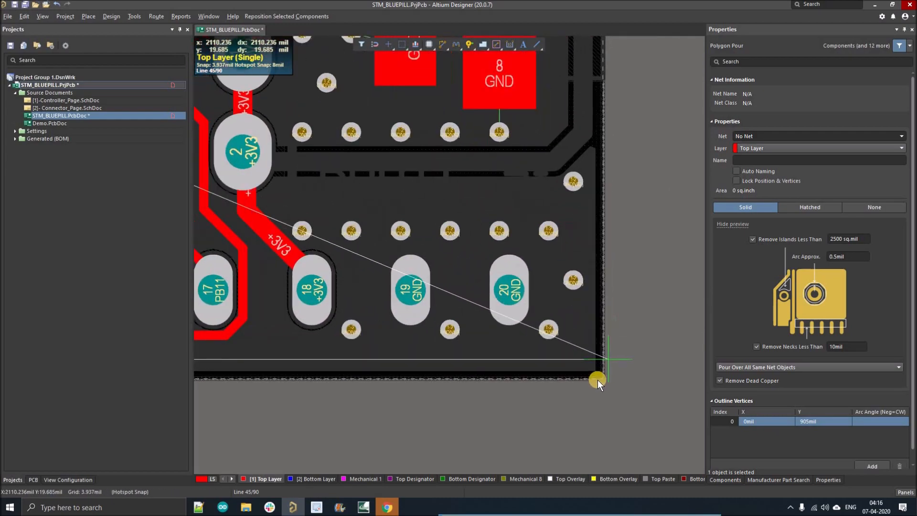
{"action": "left_click", "coordinate": [602, 375]}
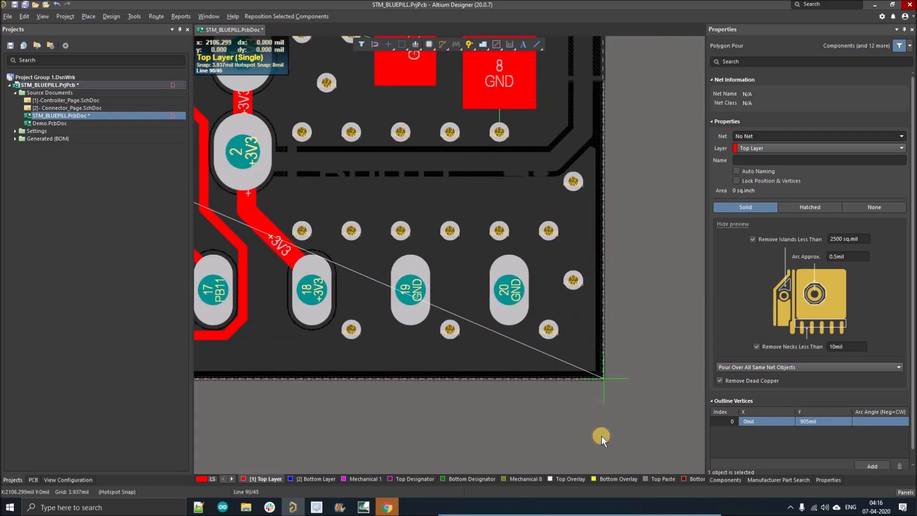
Add the top-right pour corner and finish the outline
{"action": "scroll", "coordinate": [600, 436], "scroll_direction": "down", "scroll_amount": 1, "text": "ctrl"}
{"action": "scroll", "coordinate": [590, 410], "scroll_direction": "down", "scroll_amount": 6, "text": "ctrl"}
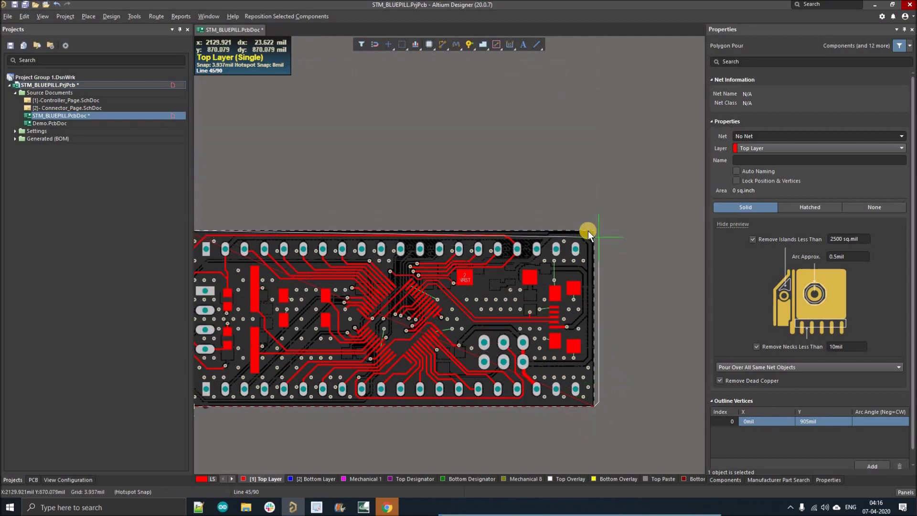
{"action": "scroll", "coordinate": [584, 226], "scroll_direction": "up", "scroll_amount": 5, "text": "ctrl"}
{"action": "scroll", "coordinate": [583, 225], "scroll_direction": "up", "scroll_amount": 1, "text": "ctrl"}
{"action": "left_click", "coordinate": [589, 227]}
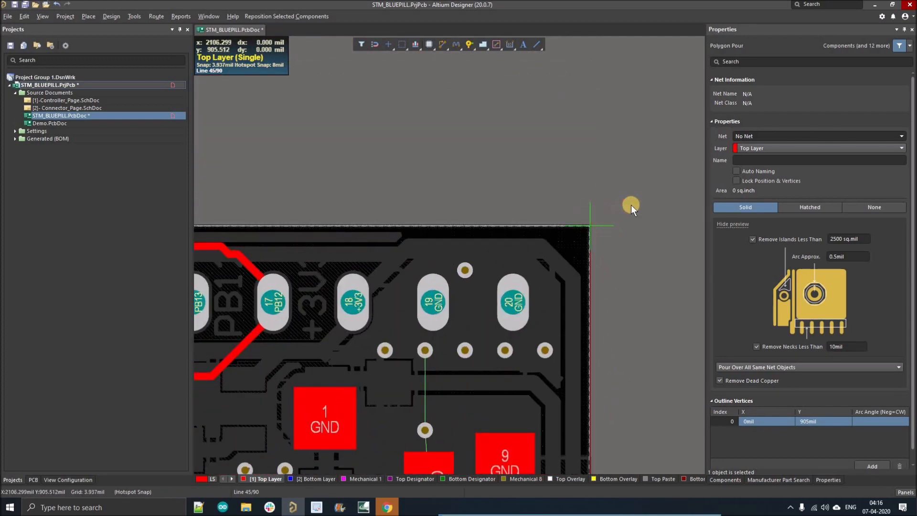
{"action": "scroll", "coordinate": [637, 206], "scroll_direction": "down", "scroll_amount": 1, "text": "ctrl"}
{"action": "scroll", "coordinate": [640, 190], "scroll_direction": "down", "scroll_amount": 5, "text": "ctrl"}
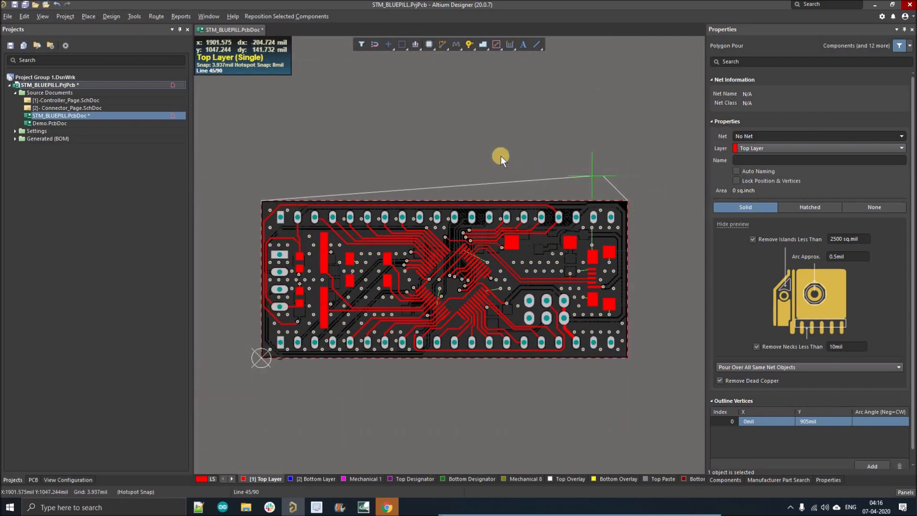
{"action": "right_click", "coordinate": [500, 155]}
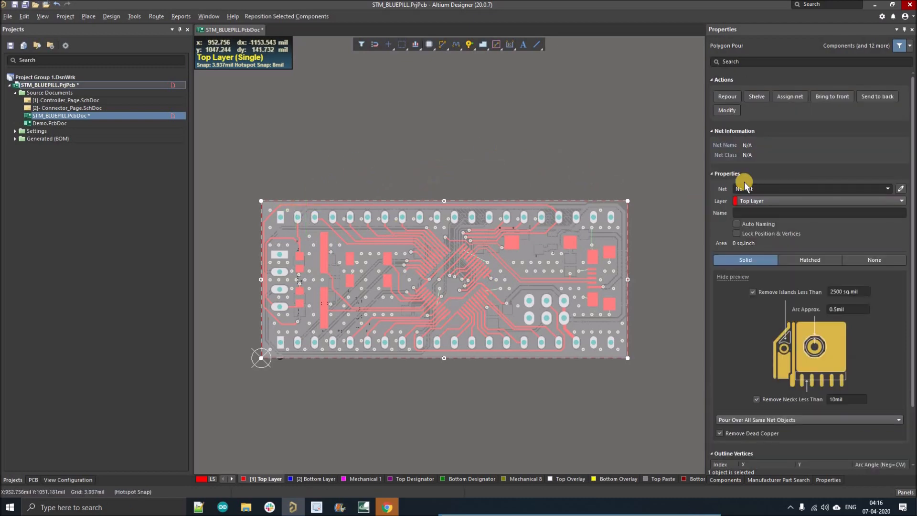
Set the pour's net to GND, then deselect it so copper fills the whole top layer
{"action": "left_click", "coordinate": [764, 188]}
{"action": "type", "text": "GND"}
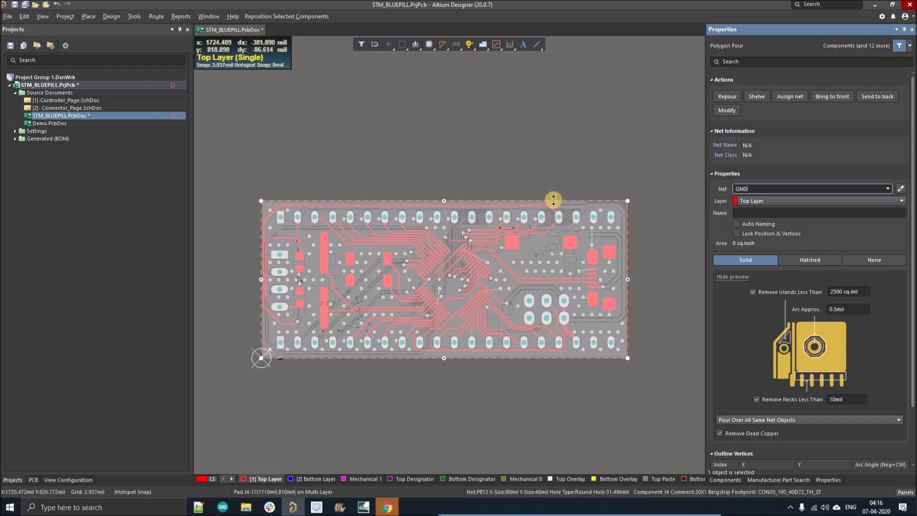
{"action": "key", "text": "Return"}
{"action": "right_click_drag", "start_coordinate": [483, 157], "coordinate": [488, 99]}
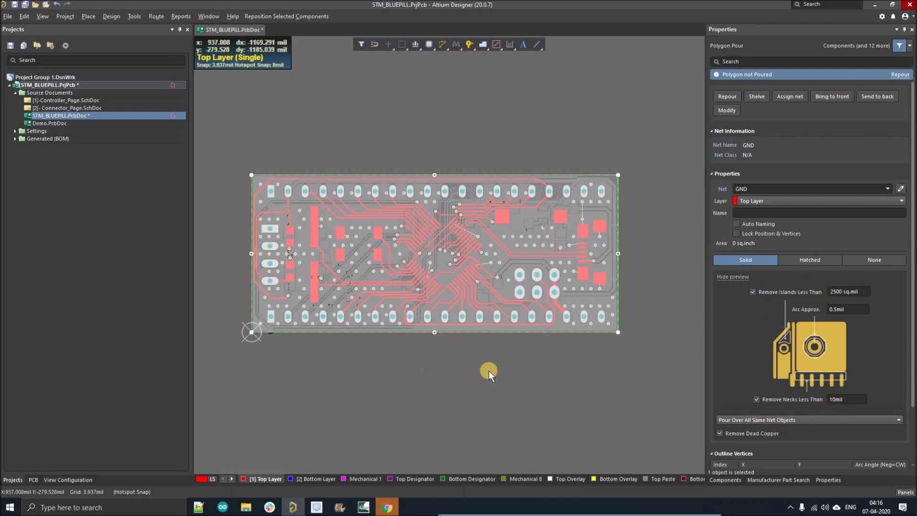
{"action": "left_click", "coordinate": [434, 370]}
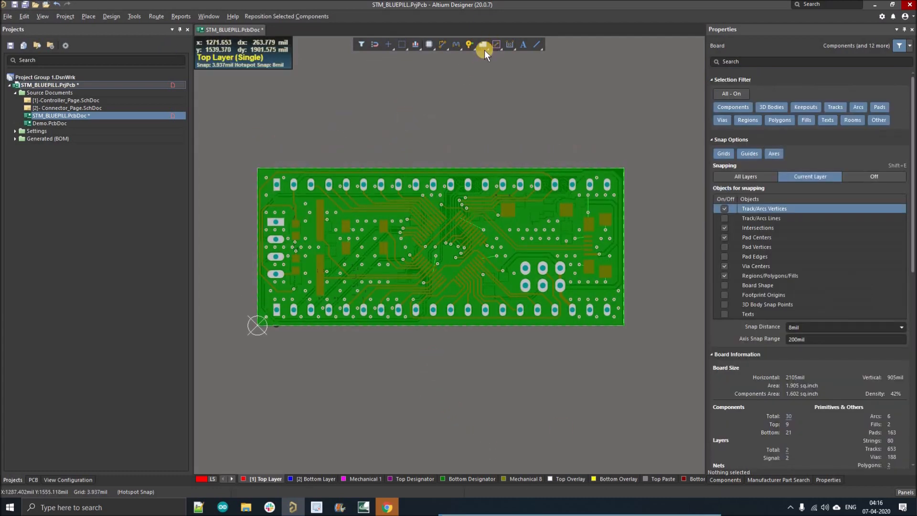
Cancel a stray second pour and repour all polygons from the board's context menu
{"action": "left_click", "coordinate": [483, 44]}
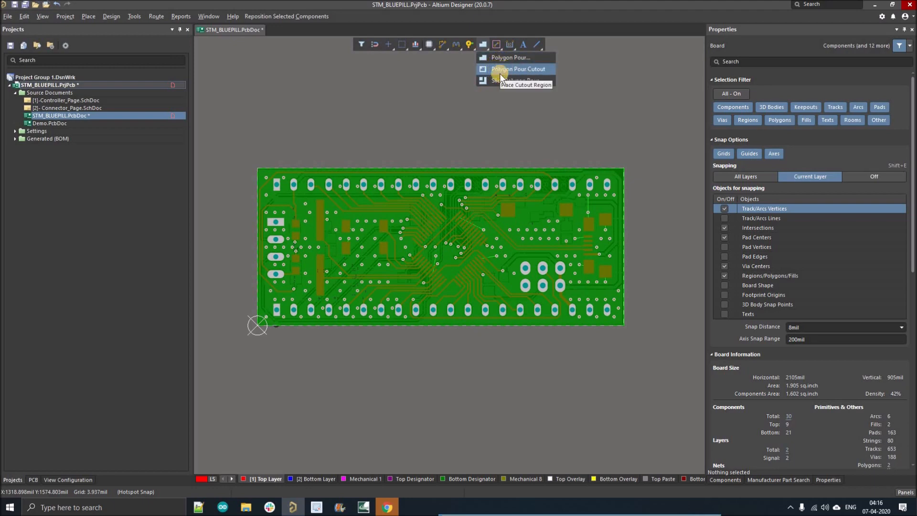
{"action": "left_click", "coordinate": [343, 76]}
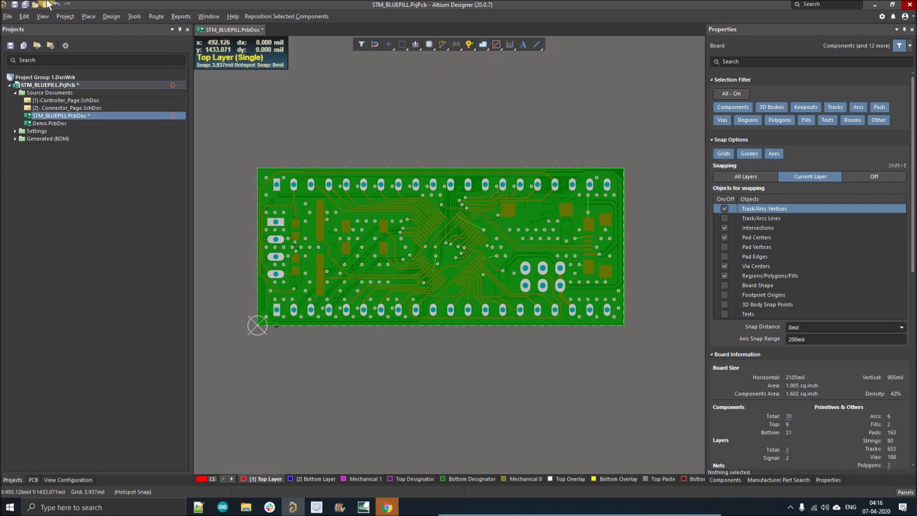
{"action": "left_click", "coordinate": [87, 17]}
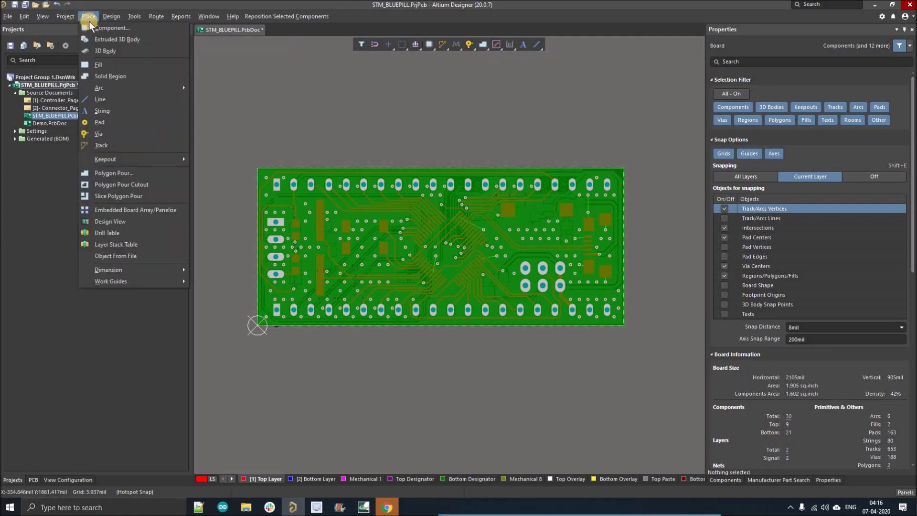
{"action": "left_click", "coordinate": [138, 172]}
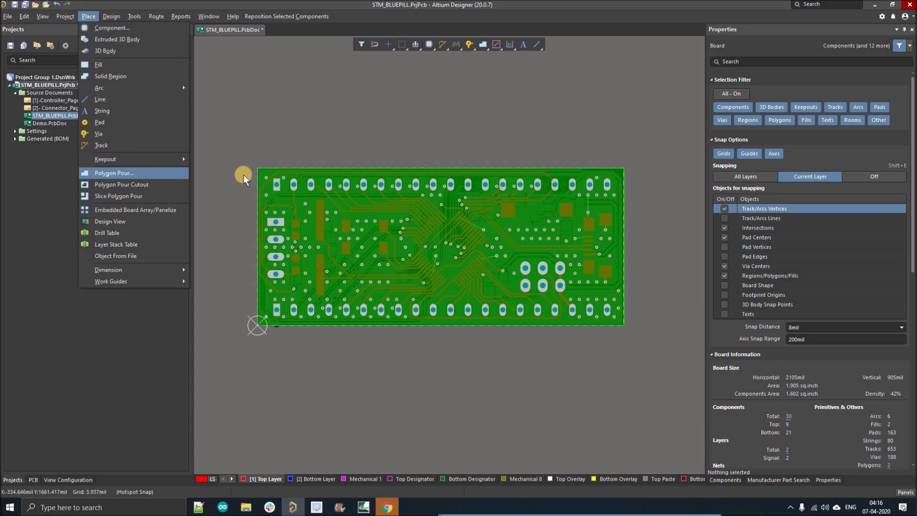
{"action": "right_click", "coordinate": [359, 206]}
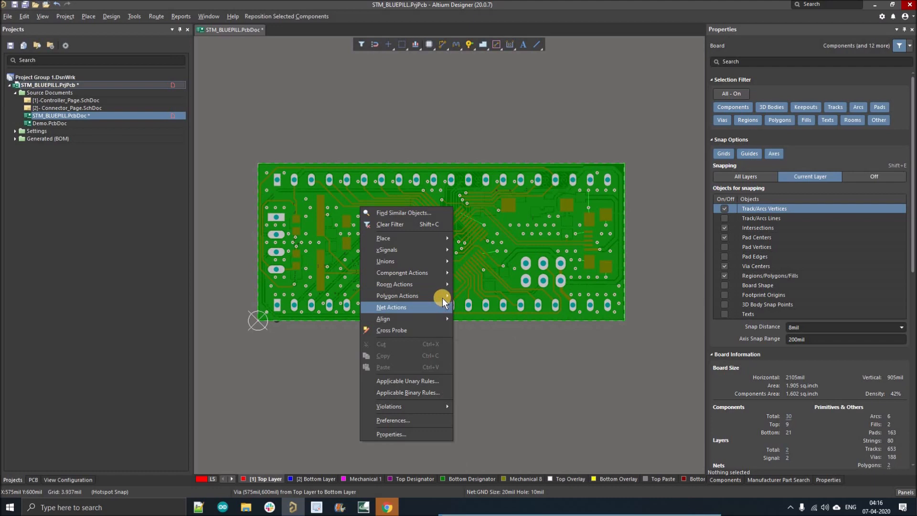
{"action": "mouse_move", "coordinate": [442, 297]}
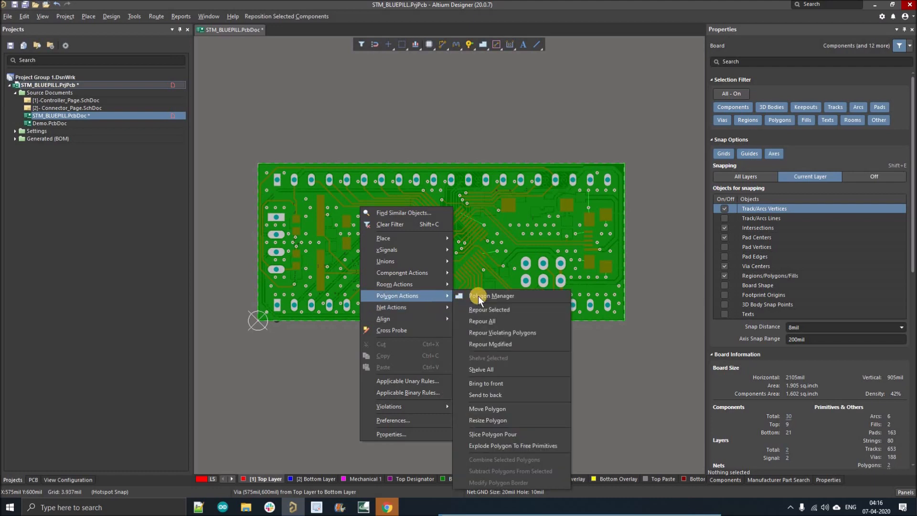
{"action": "left_click", "coordinate": [485, 321]}
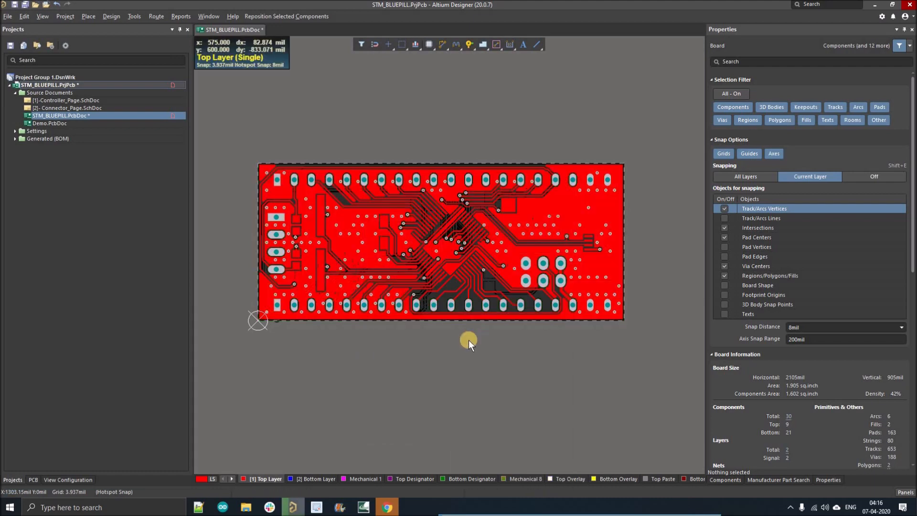
Repour all polygons again with the T, G, A shortcut and zoom into the chip area
{"action": "scroll", "coordinate": [380, 234], "scroll_direction": "up", "scroll_amount": 6, "text": "ctrl"}
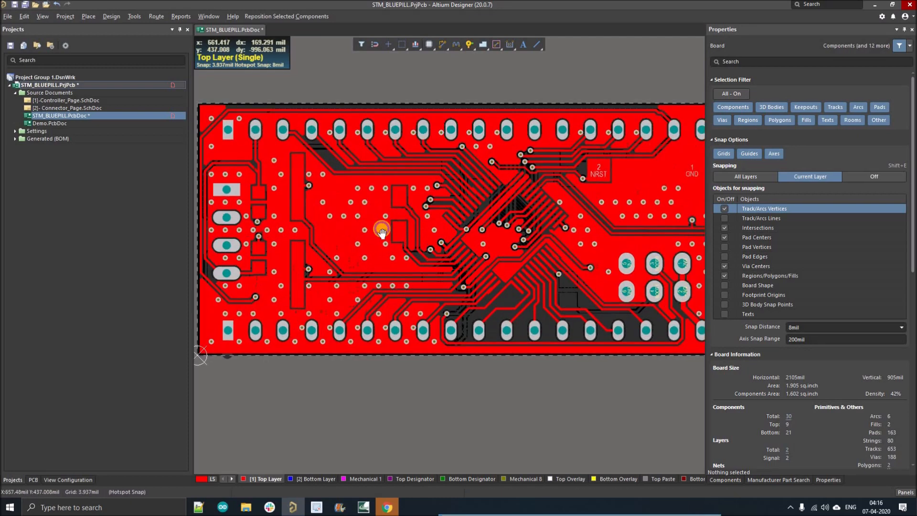
{"action": "scroll", "coordinate": [371, 243], "scroll_direction": "down", "scroll_amount": 2, "text": "ctrl"}
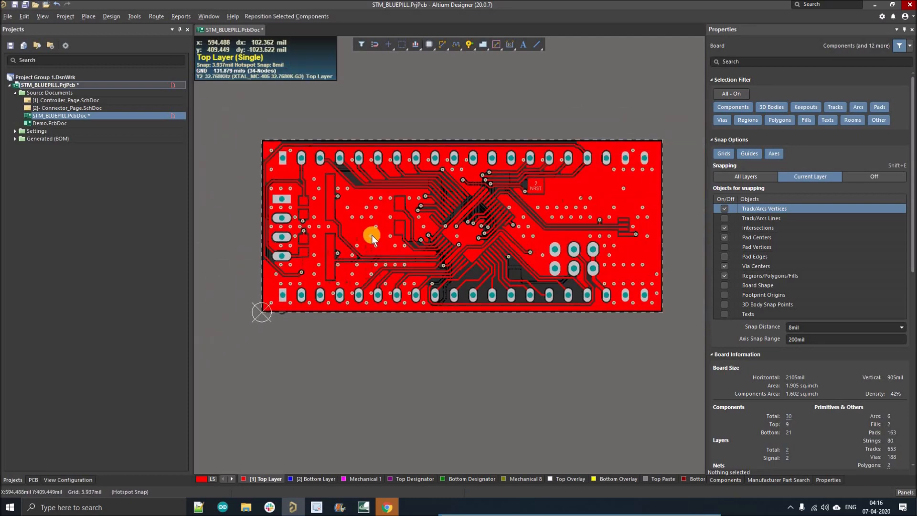
{"action": "right_click_drag", "start_coordinate": [368, 244], "coordinate": [369, 252]}
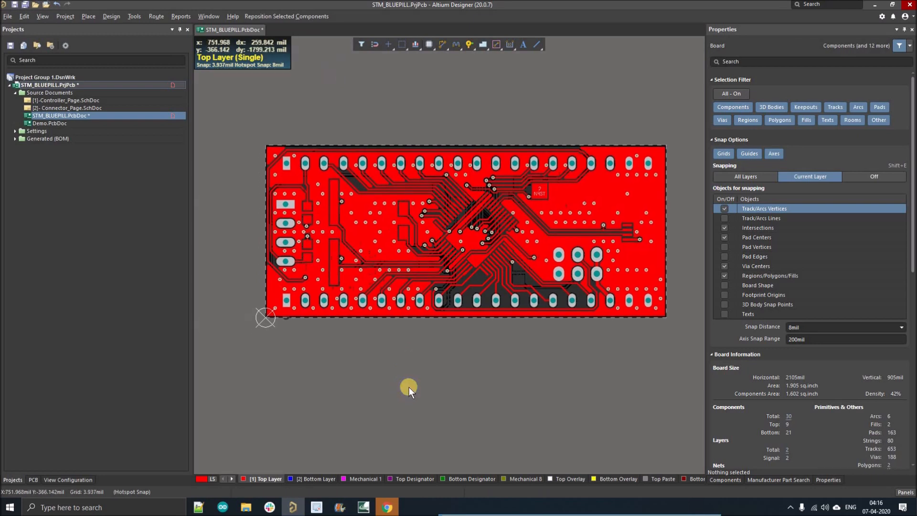
{"action": "key", "text": "t"}
{"action": "key", "text": "g"}
{"action": "key", "text": "a"}
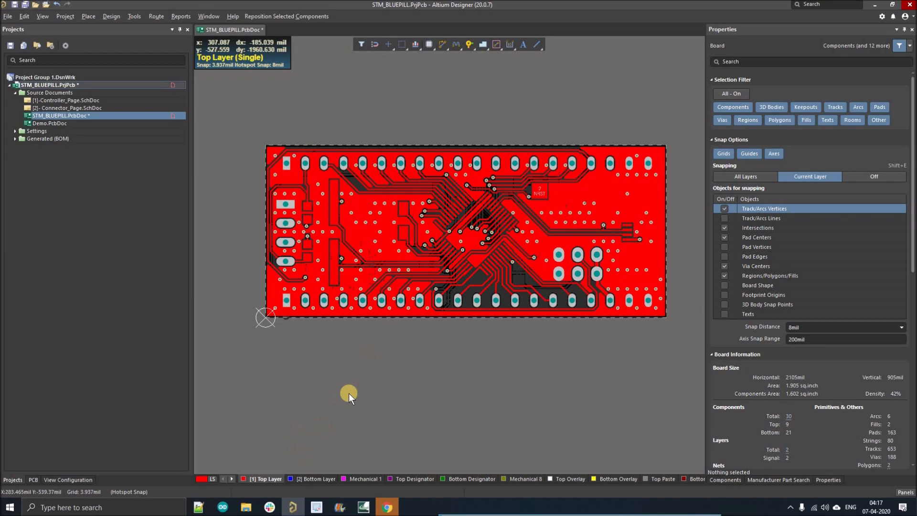
{"action": "scroll", "coordinate": [462, 270], "scroll_direction": "up", "scroll_amount": 4, "text": "ctrl"}
{"action": "scroll", "coordinate": [402, 291], "scroll_direction": "up", "scroll_amount": 6, "text": "ctrl"}
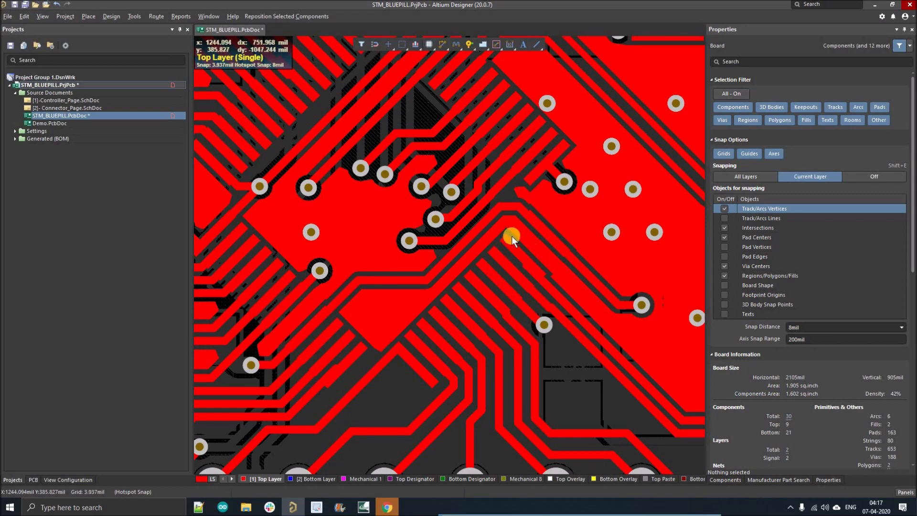
{"action": "scroll", "coordinate": [511, 236], "scroll_direction": "down", "scroll_amount": 3, "text": "ctrl"}
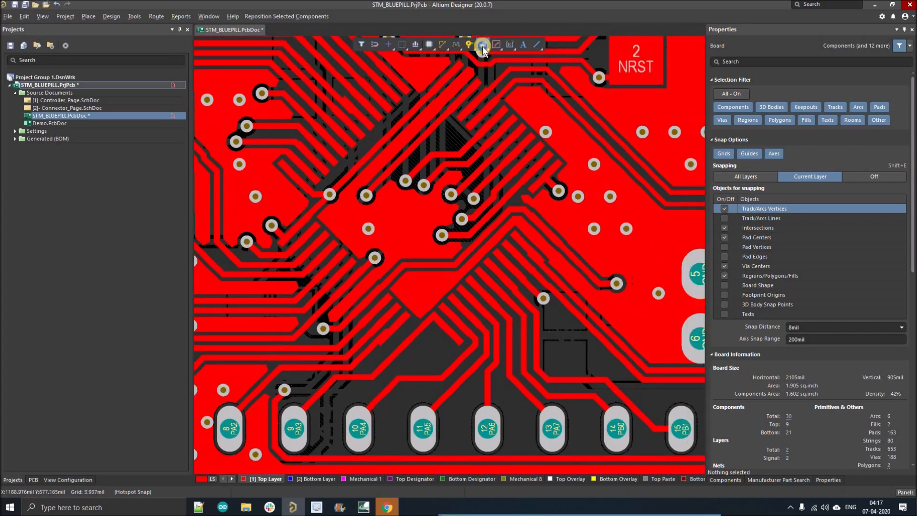
Draw a polygon pour cutout outline around the +3V3 strip beside the chip
{"action": "left_click", "coordinate": [482, 45]}
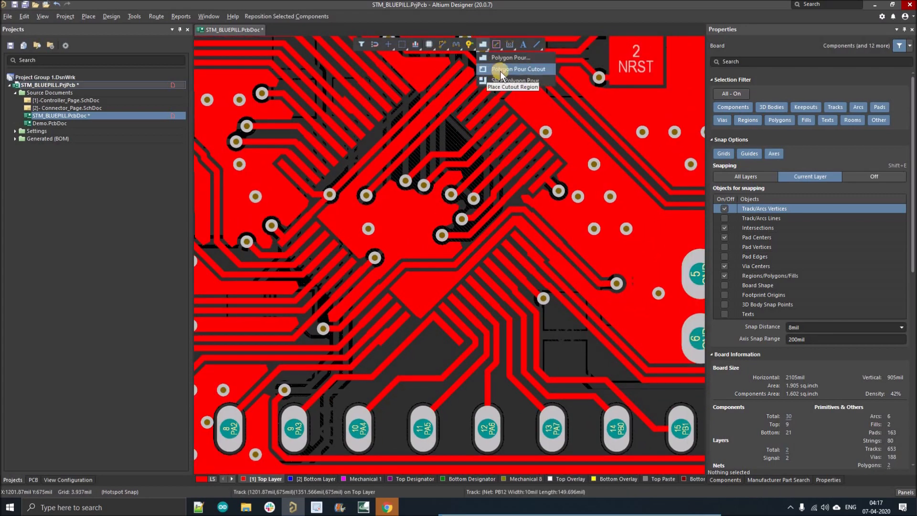
{"action": "left_click", "coordinate": [513, 71]}
{"action": "scroll", "coordinate": [336, 274], "scroll_direction": "up", "scroll_amount": 3, "text": "ctrl"}
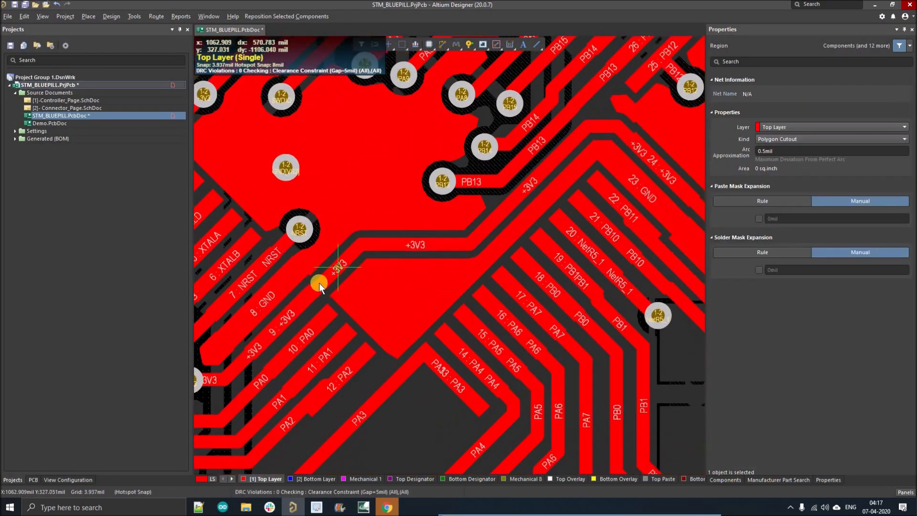
{"action": "left_click", "coordinate": [316, 285]}
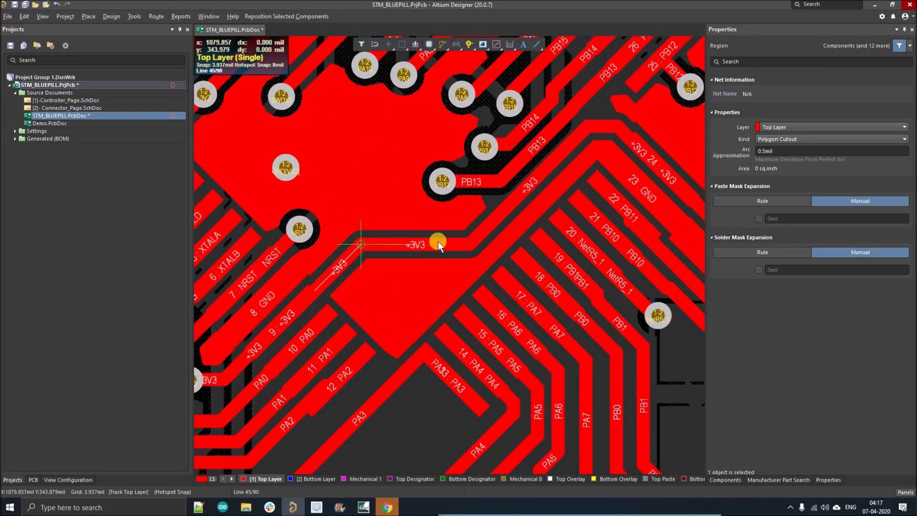
{"action": "left_click", "coordinate": [466, 248]}
{"action": "right_click_drag", "start_coordinate": [460, 250], "coordinate": [382, 259]}
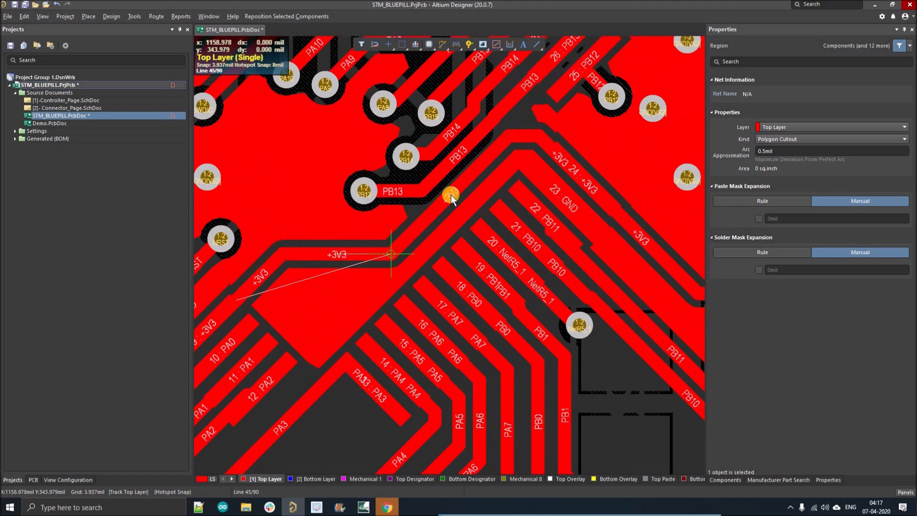
{"action": "left_click", "coordinate": [542, 138]}
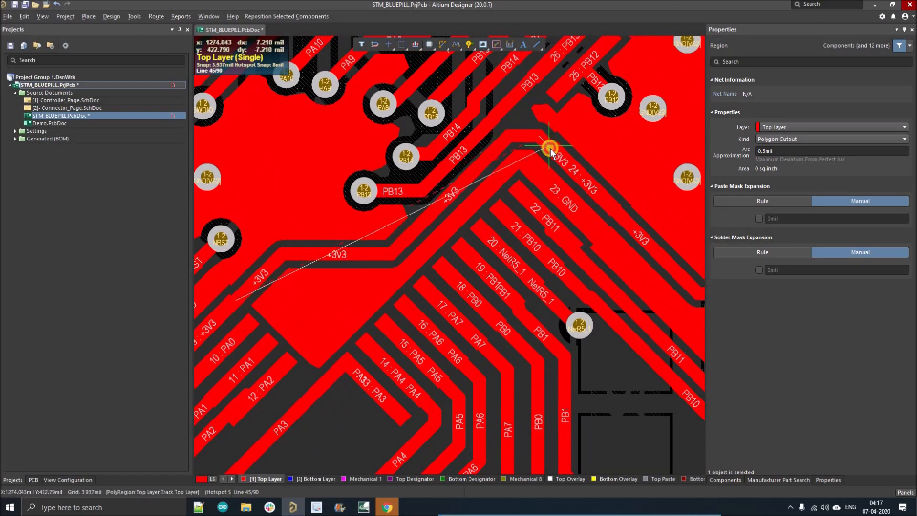
{"action": "left_click", "coordinate": [518, 189]}
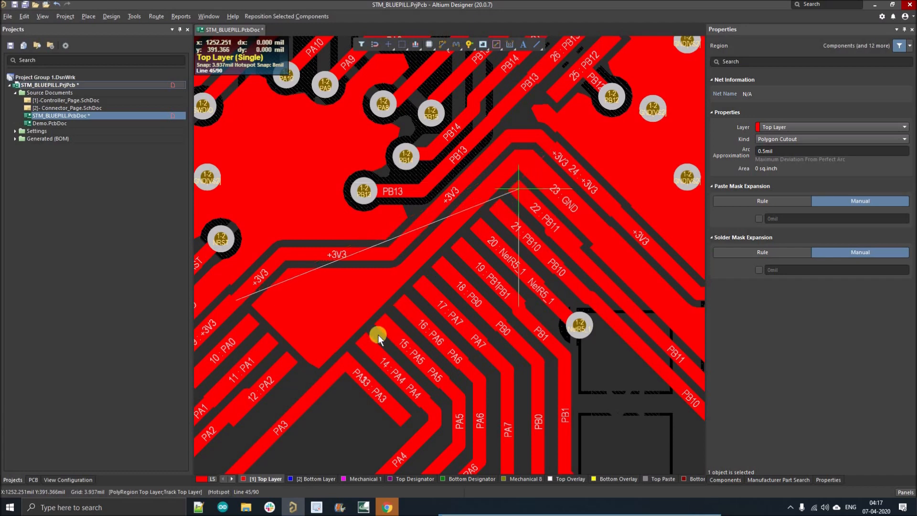
{"action": "left_click", "coordinate": [319, 384]}
{"action": "right_click", "coordinate": [319, 388]}
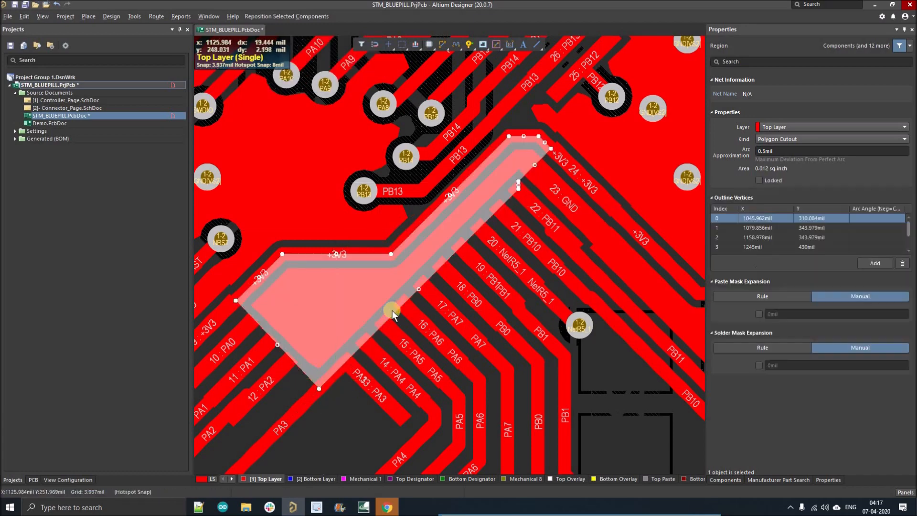
Keep the cutout on Top Layer and deselect it
{"action": "scroll", "coordinate": [391, 310], "scroll_direction": "down", "scroll_amount": 2, "text": "ctrl"}
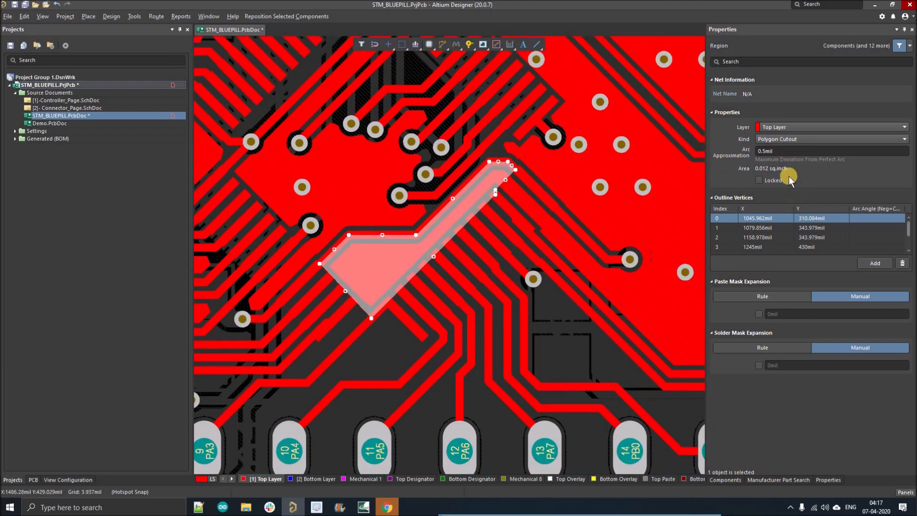
{"action": "left_click", "coordinate": [785, 128]}
{"action": "left_click", "coordinate": [788, 129]}
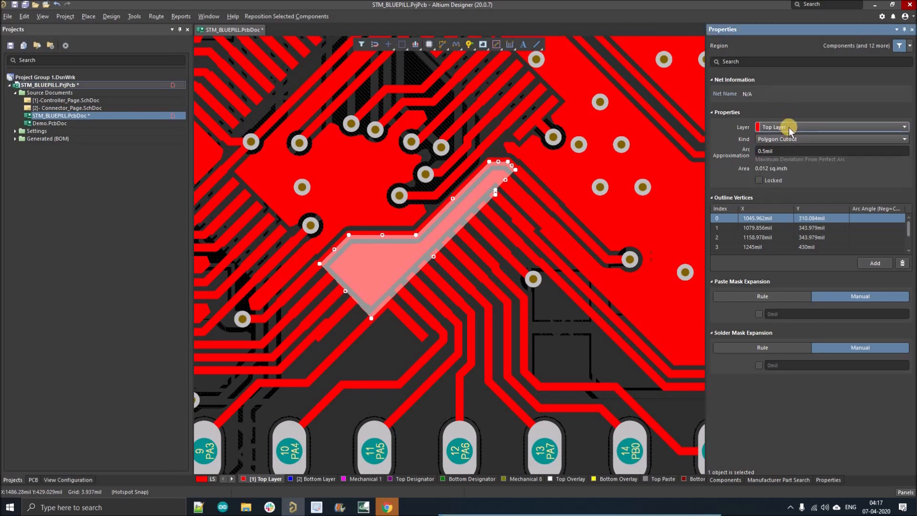
{"action": "left_click", "coordinate": [788, 127]}
{"action": "right_click_drag", "start_coordinate": [542, 229], "coordinate": [480, 227]}
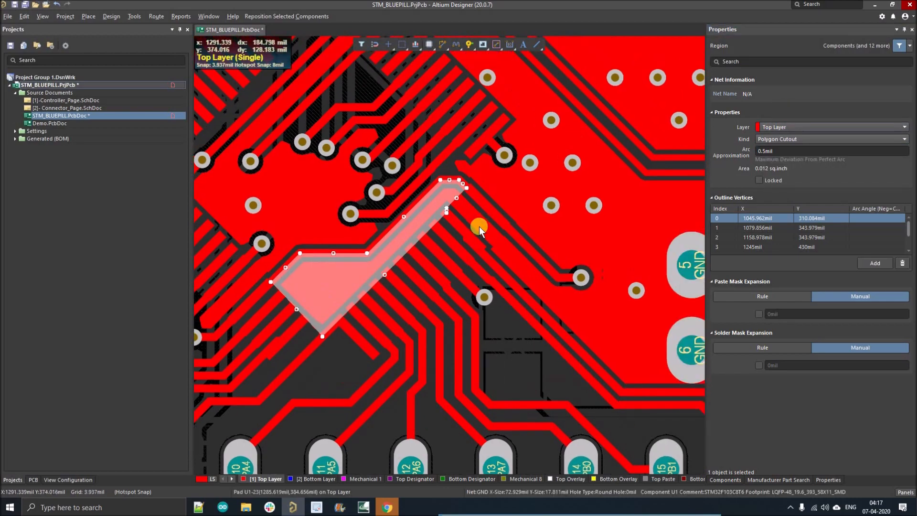
{"action": "scroll", "coordinate": [479, 227], "scroll_direction": "down", "scroll_amount": 4, "text": "ctrl"}
{"action": "left_click", "coordinate": [443, 385]}
{"action": "right_click_drag", "start_coordinate": [433, 249], "coordinate": [429, 262]}
{"action": "scroll", "coordinate": [428, 262], "scroll_direction": "up", "scroll_amount": 3, "text": "ctrl"}
{"action": "scroll", "coordinate": [427, 262], "scroll_direction": "down", "scroll_amount": 1, "text": "ctrl"}
{"action": "scroll", "coordinate": [429, 267], "scroll_direction": "down", "scroll_amount": 2, "text": "ctrl"}
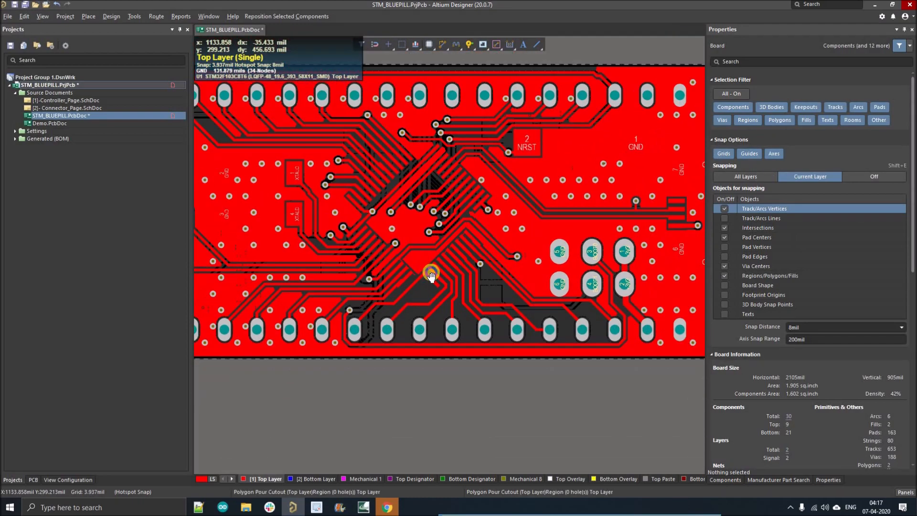
Repour to clear copper from the cutout area, then zoom out over the whole board
{"action": "right_click_drag", "start_coordinate": [429, 269], "coordinate": [431, 276]}
{"action": "right_click", "coordinate": [431, 272]}
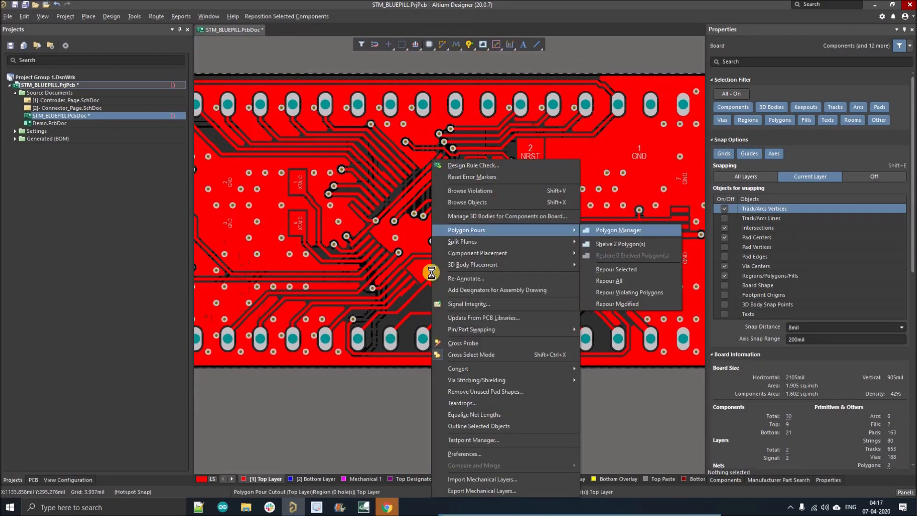
{"action": "key", "text": "Escape"}
{"action": "scroll", "coordinate": [428, 271], "scroll_direction": "up", "scroll_amount": 3, "text": "ctrl"}
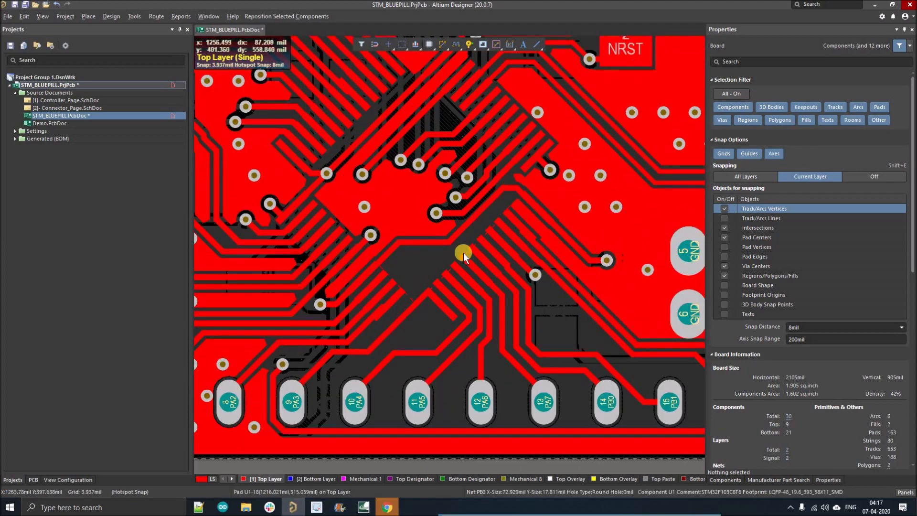
{"action": "scroll", "coordinate": [508, 198], "scroll_direction": "down", "scroll_amount": 2, "text": "ctrl"}
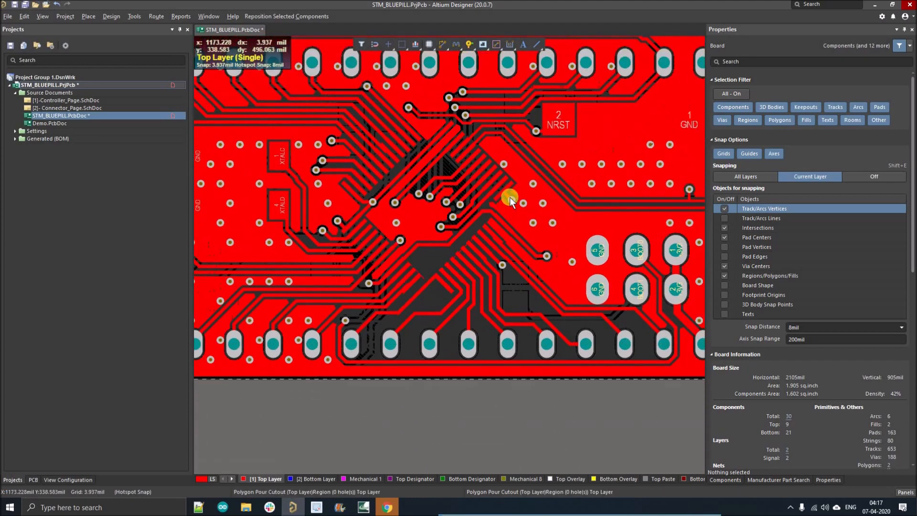
{"action": "scroll", "coordinate": [494, 225], "scroll_direction": "down", "scroll_amount": 1, "text": "ctrl"}
{"action": "scroll", "coordinate": [495, 225], "scroll_direction": "down", "scroll_amount": 1, "text": "ctrl"}
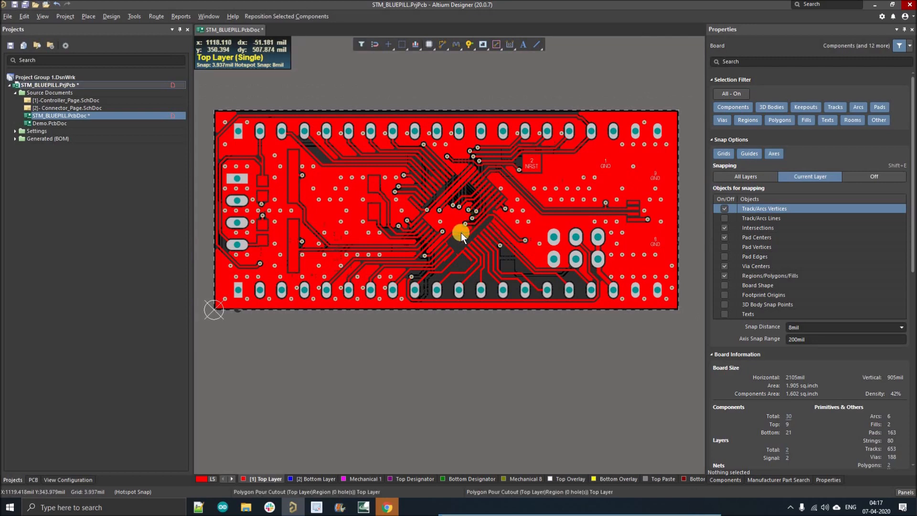
{"action": "right_click_drag", "start_coordinate": [460, 233], "coordinate": [483, 255]}
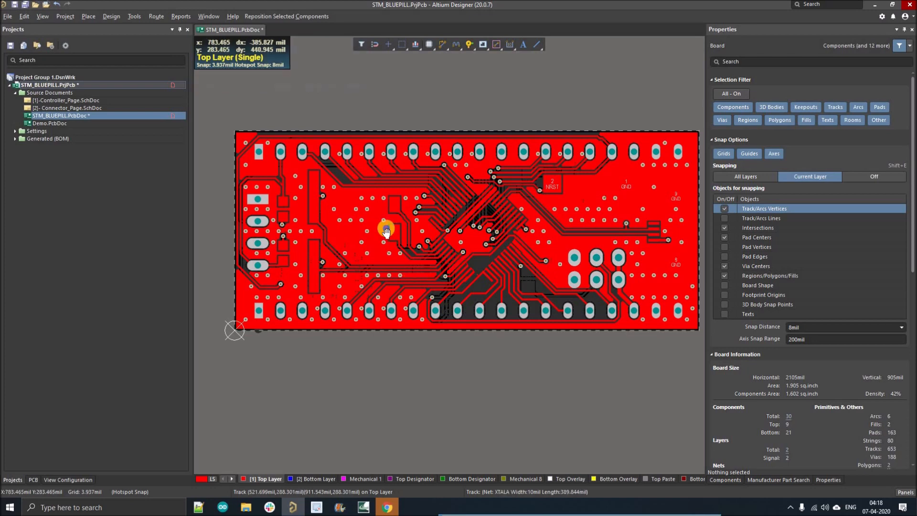
Select the top-left corner via and the copper pour to confirm both are on GND
{"action": "scroll", "coordinate": [222, 111], "scroll_direction": "up", "scroll_amount": 3, "text": "ctrl"}
{"action": "scroll", "coordinate": [289, 147], "scroll_direction": "up", "scroll_amount": 2, "text": "ctrl"}
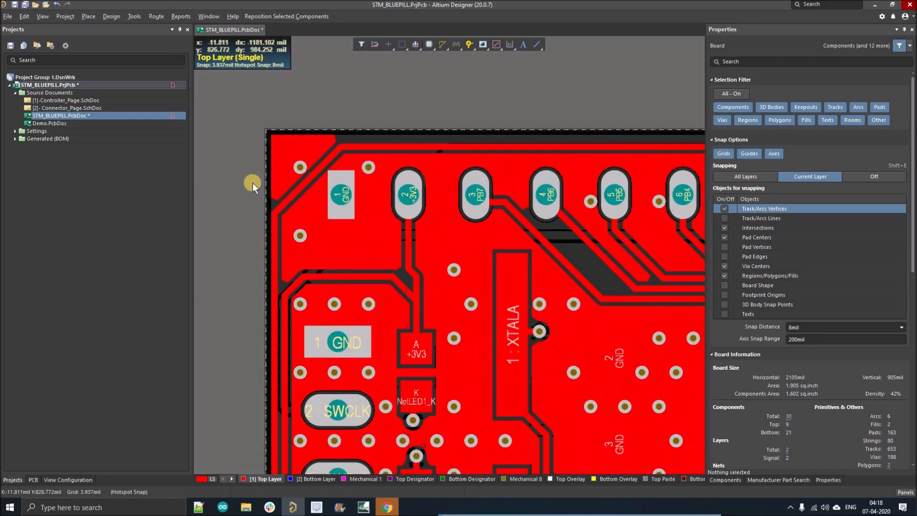
{"action": "left_click", "coordinate": [299, 170]}
{"action": "scroll", "coordinate": [299, 168], "scroll_direction": "down", "scroll_amount": 2, "text": "ctrl"}
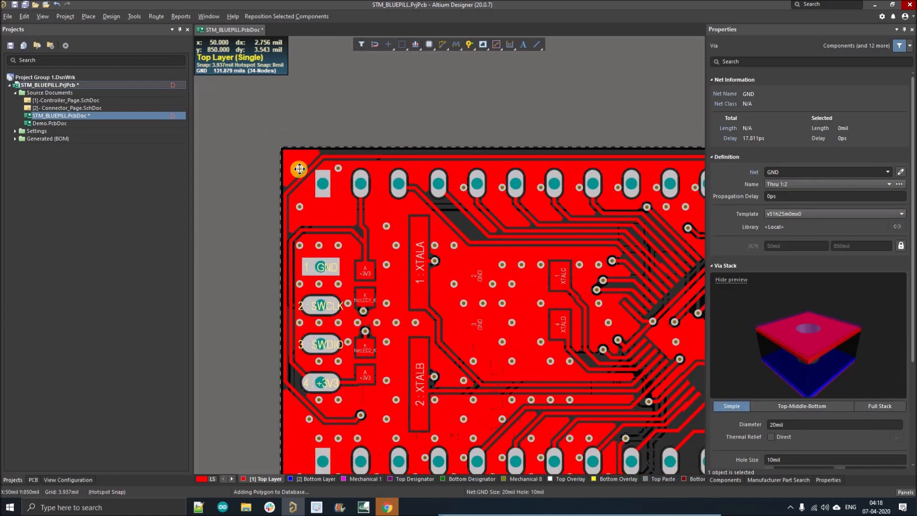
{"action": "left_click", "coordinate": [303, 158]}
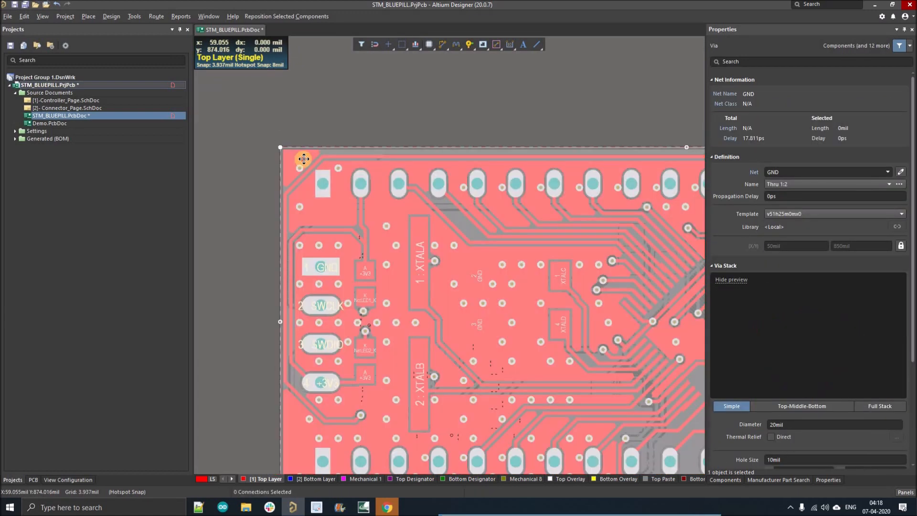
{"action": "left_click", "coordinate": [256, 138]}
Toggle single-layer view off and back on with Shift+S
{"action": "scroll", "coordinate": [322, 213], "scroll_direction": "down", "scroll_amount": 3, "text": "ctrl"}
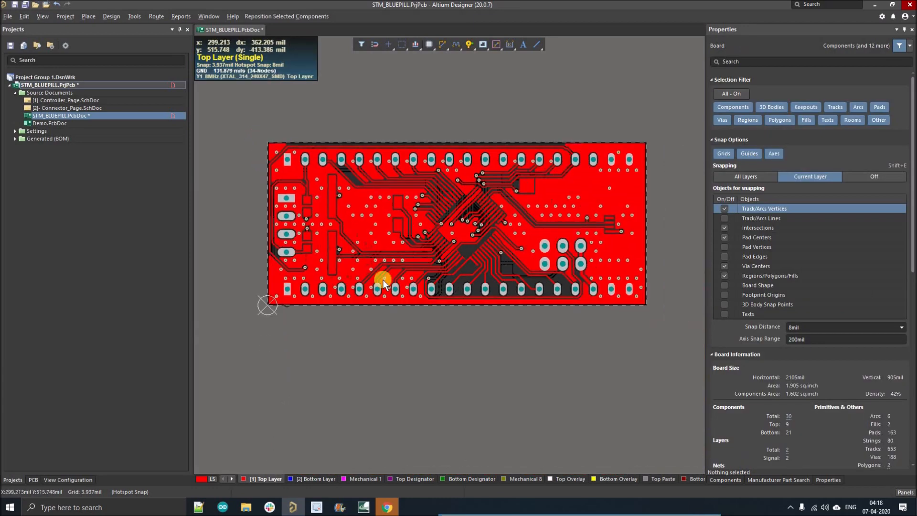
{"action": "right_click_drag", "start_coordinate": [444, 360], "coordinate": [433, 379]}
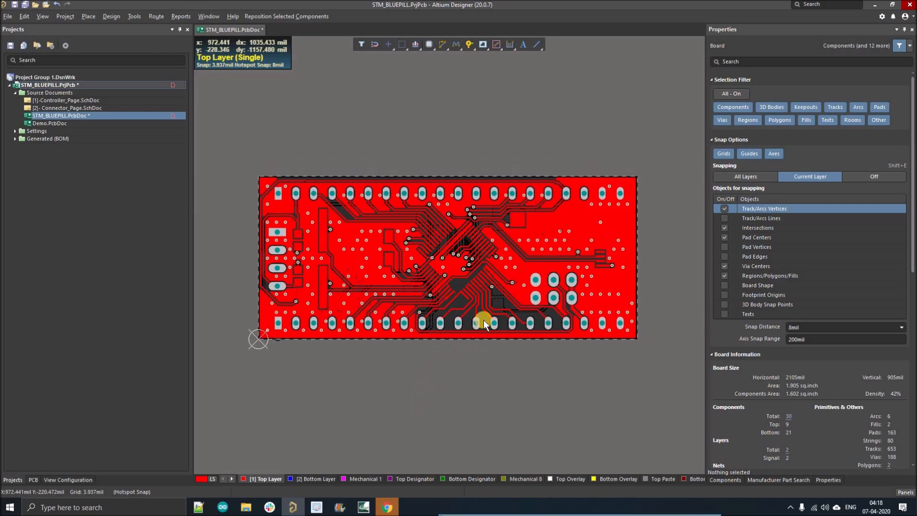
{"action": "scroll", "coordinate": [518, 219], "scroll_direction": "up", "scroll_amount": 2, "text": "ctrl"}
{"action": "scroll", "coordinate": [518, 218], "scroll_direction": "up", "scroll_amount": 1, "text": "ctrl"}
{"action": "scroll", "coordinate": [518, 219], "scroll_direction": "down", "scroll_amount": 3, "text": "ctrl"}
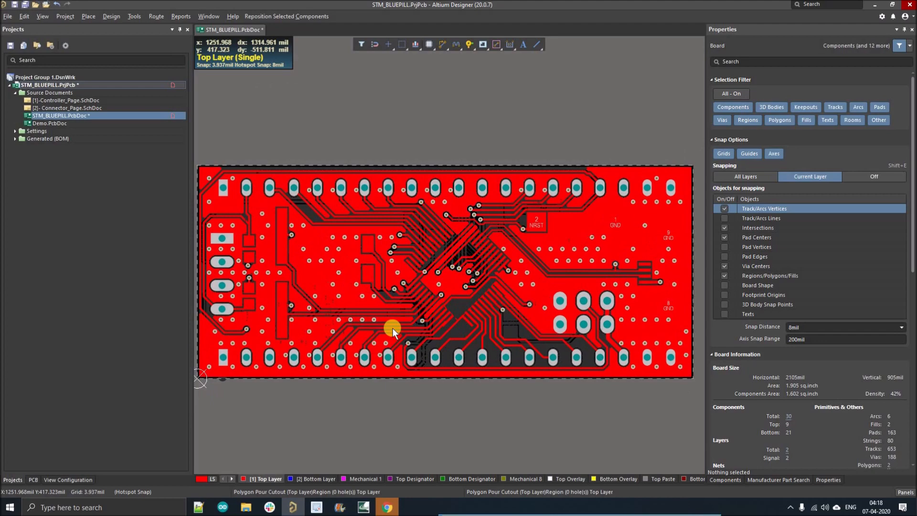
{"action": "scroll", "coordinate": [393, 328], "scroll_direction": "down", "scroll_amount": 2, "text": "ctrl"}
{"action": "right_click_drag", "start_coordinate": [401, 374], "coordinate": [403, 342]}
{"action": "scroll", "coordinate": [403, 342], "scroll_direction": "up", "scroll_amount": 2, "text": "ctrl"}
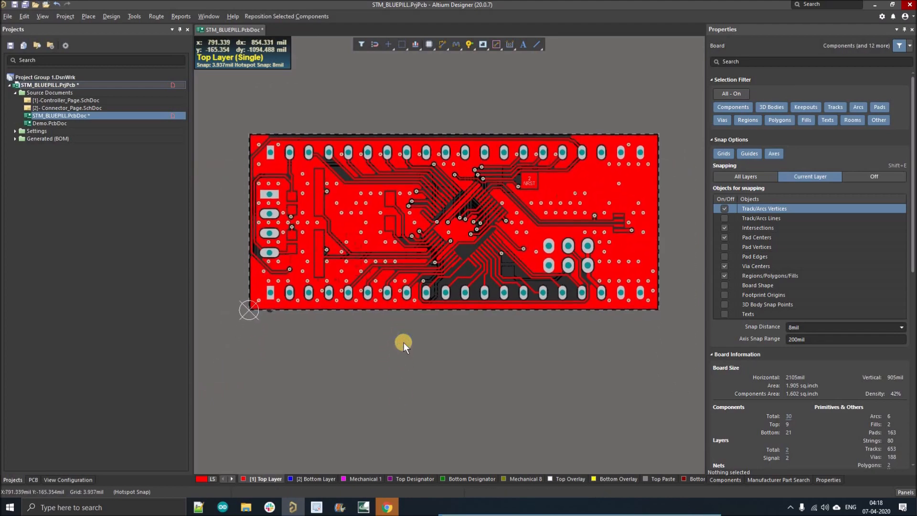
{"action": "left_click", "coordinate": [403, 342]}
{"action": "key", "text": "shift+s"}
{"action": "key", "text": "shift+s"}
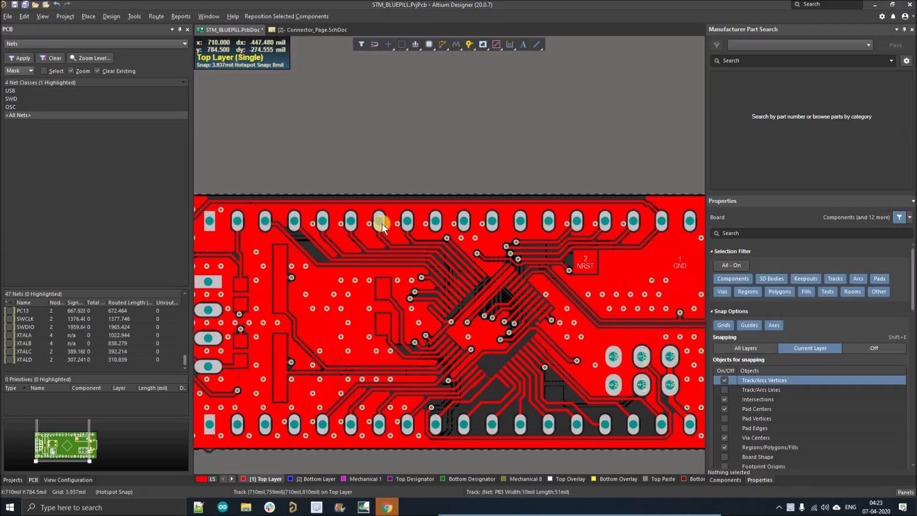
{"action": "scroll", "coordinate": [348, 307], "scroll_direction": "down", "scroll_amount": 2, "text": "ctrl"}
Show the Projects panel, then zoom and pan to the empty region above Y1 and U1
{"action": "left_click", "coordinate": [14, 479]}
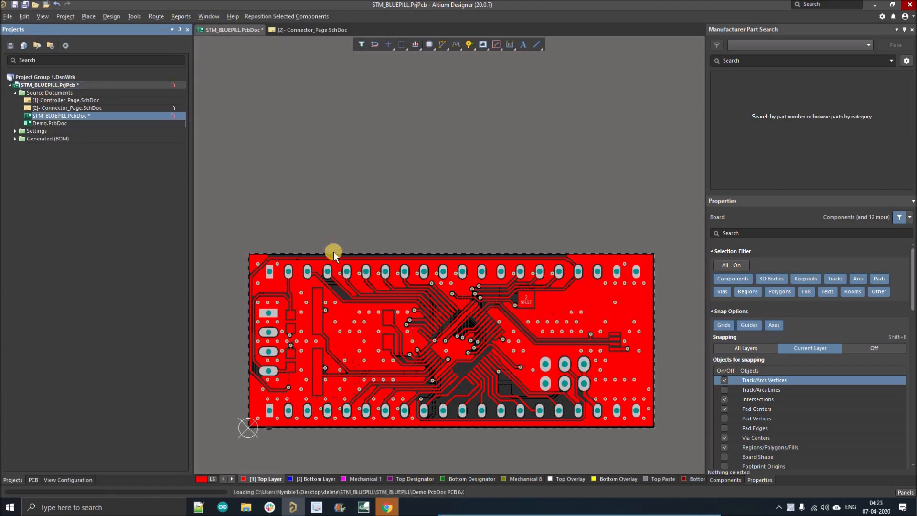
{"action": "scroll", "coordinate": [366, 282], "scroll_direction": "up", "scroll_amount": 4, "text": "ctrl"}
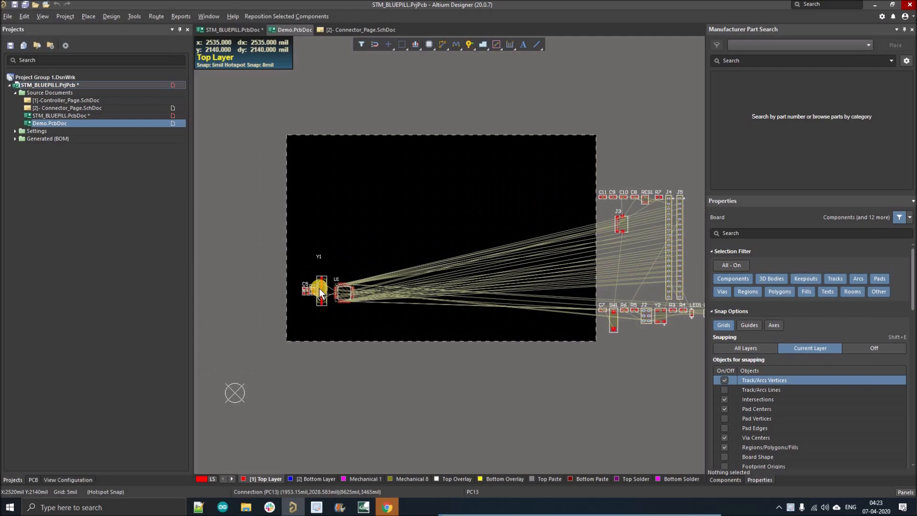
{"action": "right_click_drag", "start_coordinate": [354, 246], "coordinate": [347, 290]}
{"action": "scroll", "coordinate": [353, 247], "scroll_direction": "down", "scroll_amount": 3, "text": "ctrl"}
{"action": "scroll", "coordinate": [334, 214], "scroll_direction": "up", "scroll_amount": 3, "text": "ctrl"}
{"action": "right_click_drag", "start_coordinate": [335, 216], "coordinate": [384, 213]}
{"action": "scroll", "coordinate": [340, 229], "scroll_direction": "up", "scroll_amount": 4, "text": "ctrl"}
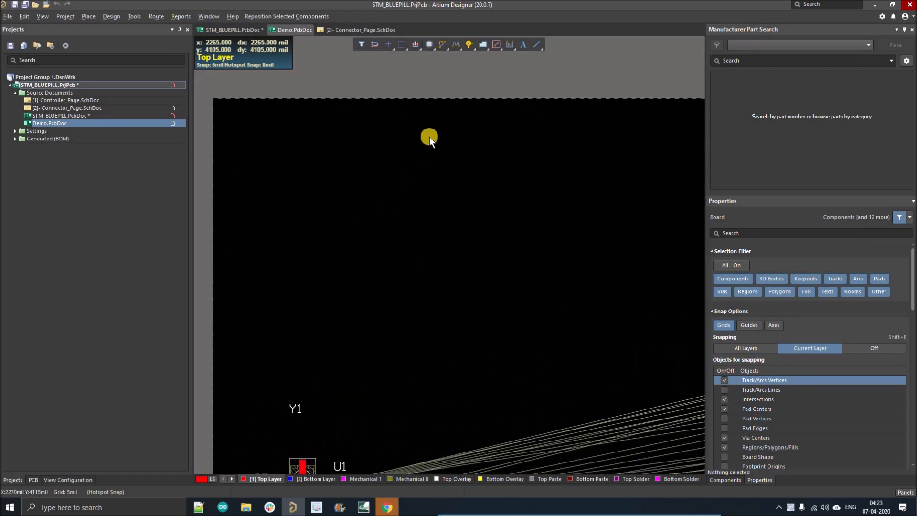
Route a horizontal 425mil track on the Top Layer
{"action": "left_click", "coordinate": [445, 44]}
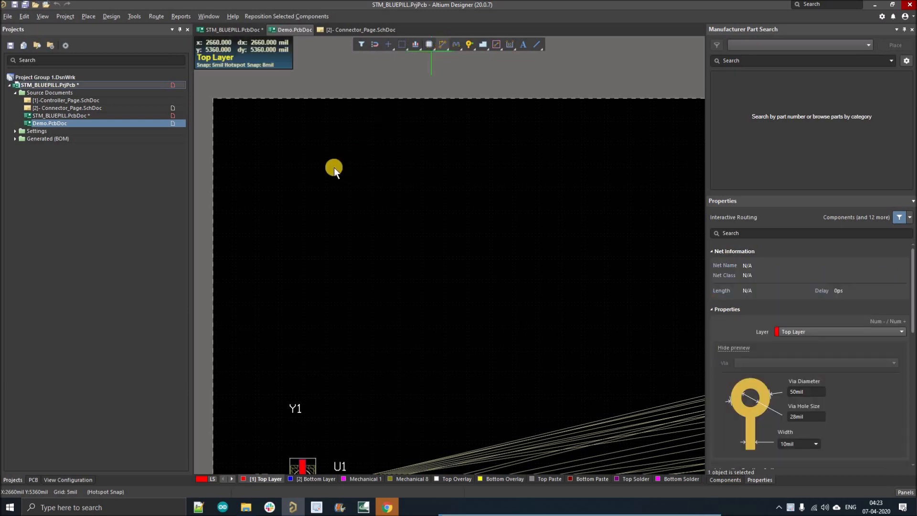
{"action": "left_click", "coordinate": [388, 160]}
{"action": "right_click", "coordinate": [384, 173]}
{"action": "scroll", "coordinate": [384, 172], "scroll_direction": "up", "scroll_amount": 2, "text": "ctrl"}
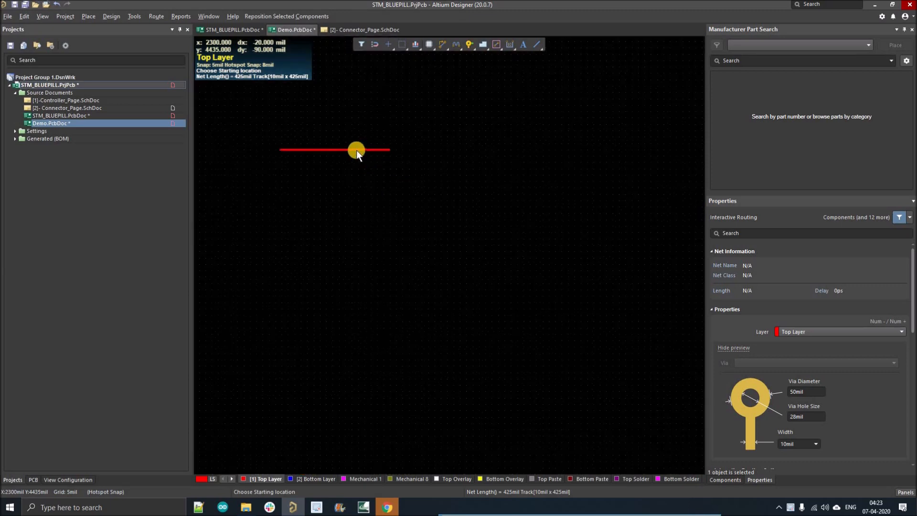
{"action": "right_click", "coordinate": [356, 151]}
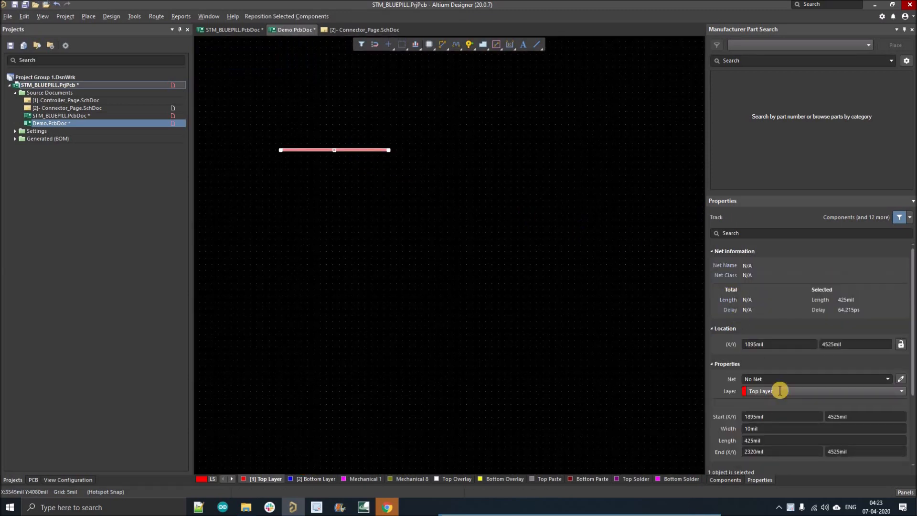
{"action": "scroll", "coordinate": [779, 407], "scroll_direction": "down", "scroll_amount": 1}
Assign the track to the GND net and widen it to 1.2mm (47.244mil)
{"action": "left_click", "coordinate": [778, 356]}
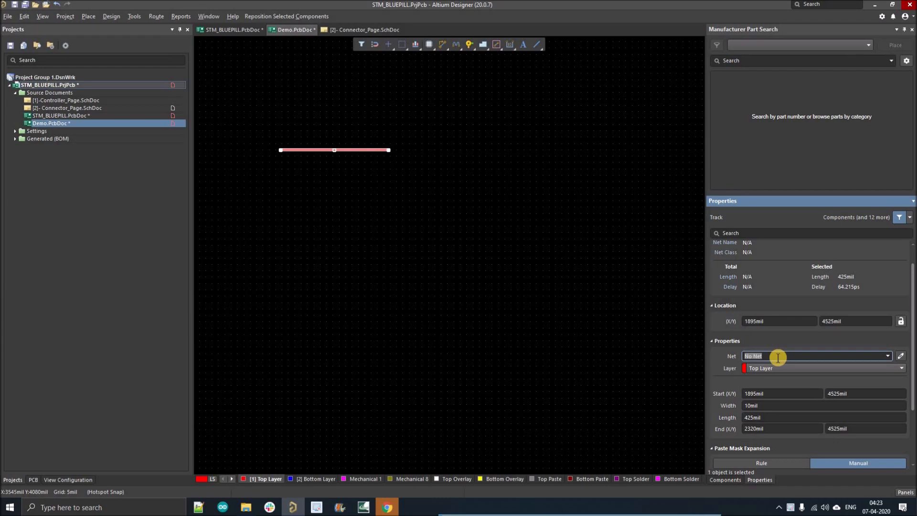
{"action": "type", "text": "GND"}
{"action": "key", "text": "Return"}
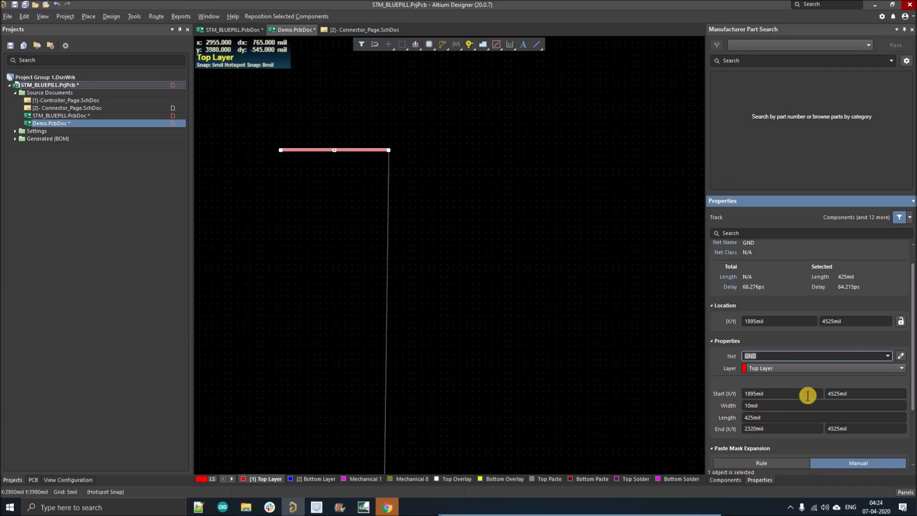
{"action": "left_click", "coordinate": [775, 405]}
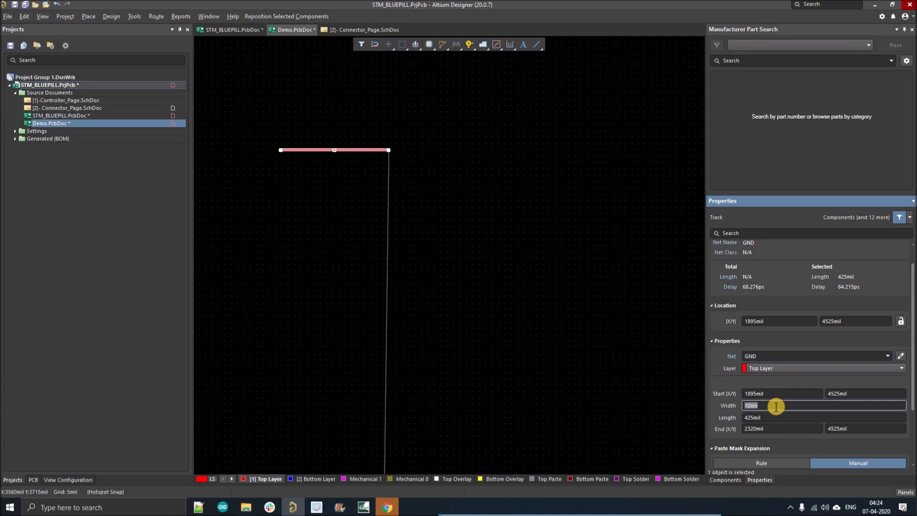
{"action": "type", "text": "12"}
{"action": "type", "text": ".2mm"}
{"action": "key", "text": "Return"}
{"action": "left_click", "coordinate": [465, 251]}
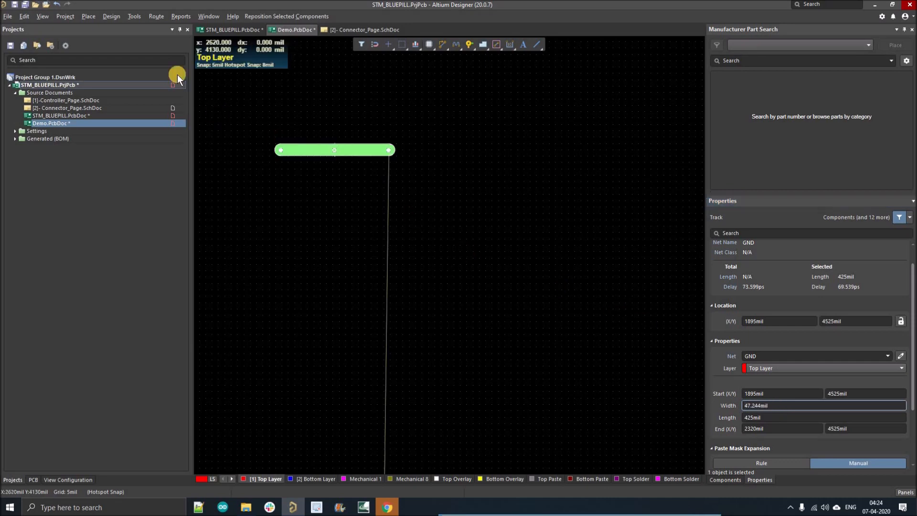
{"action": "left_click", "coordinate": [127, 19]}
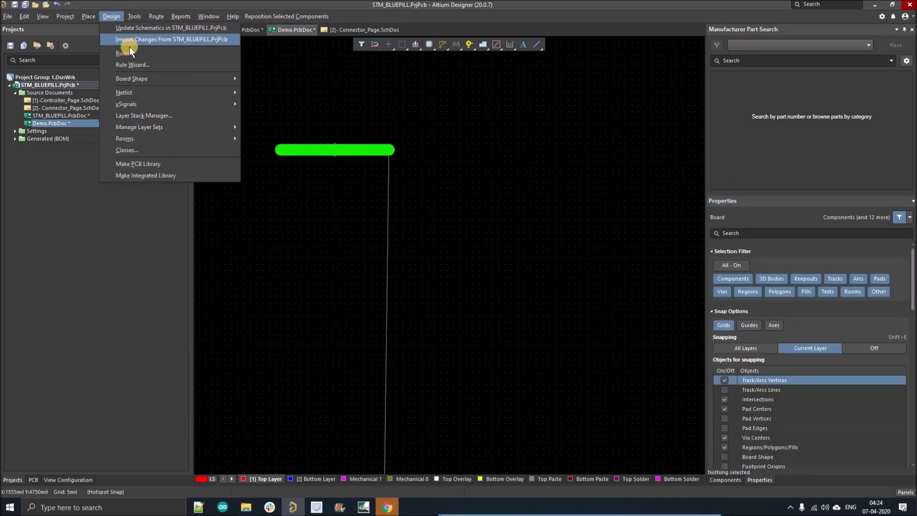
Raise the general Width rule's maximum width to 2mm
{"action": "left_click", "coordinate": [302, 237]}
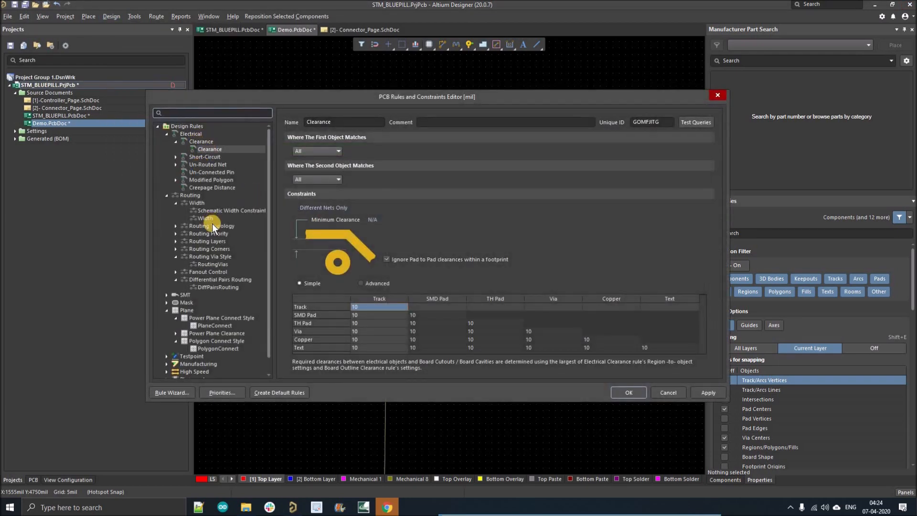
{"action": "left_click", "coordinate": [213, 220]}
{"action": "double_click", "coordinate": [406, 193]}
{"action": "type", "text": "2mm"}
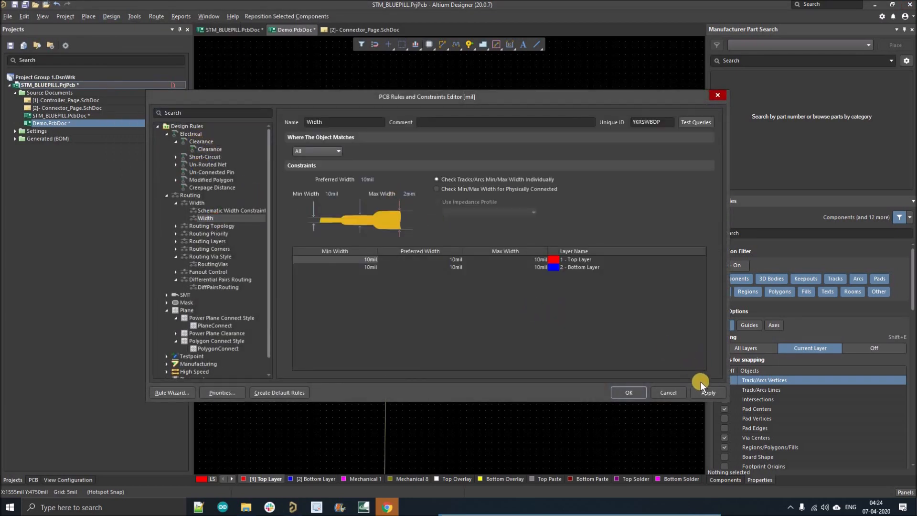
{"action": "left_click", "coordinate": [622, 395]}
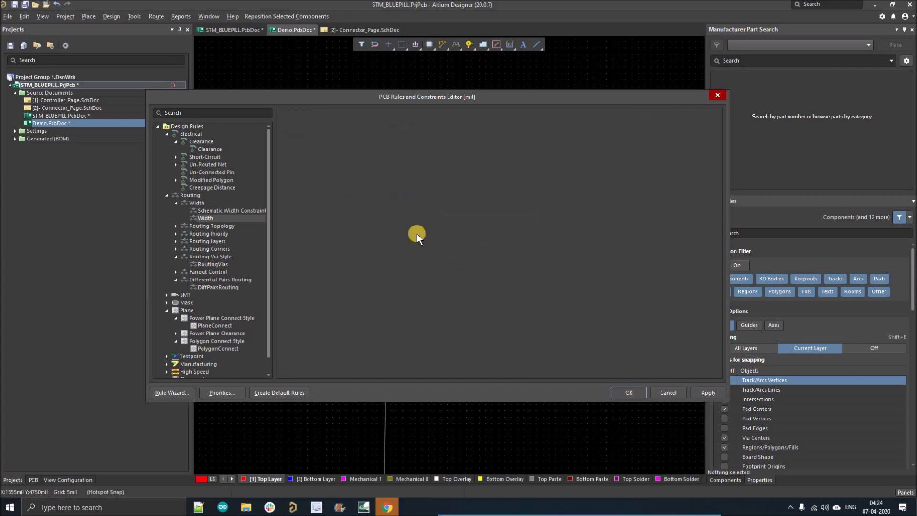
{"action": "left_click", "coordinate": [343, 162]}
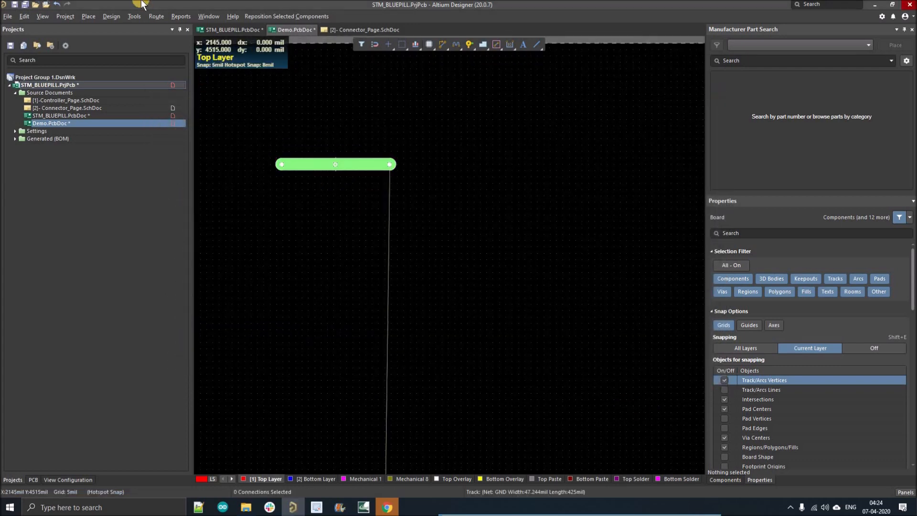
Raise the GND Schematic Width Constraint rule's maximum width to 2mm
{"action": "left_click", "coordinate": [115, 16]}
{"action": "left_click", "coordinate": [136, 57]}
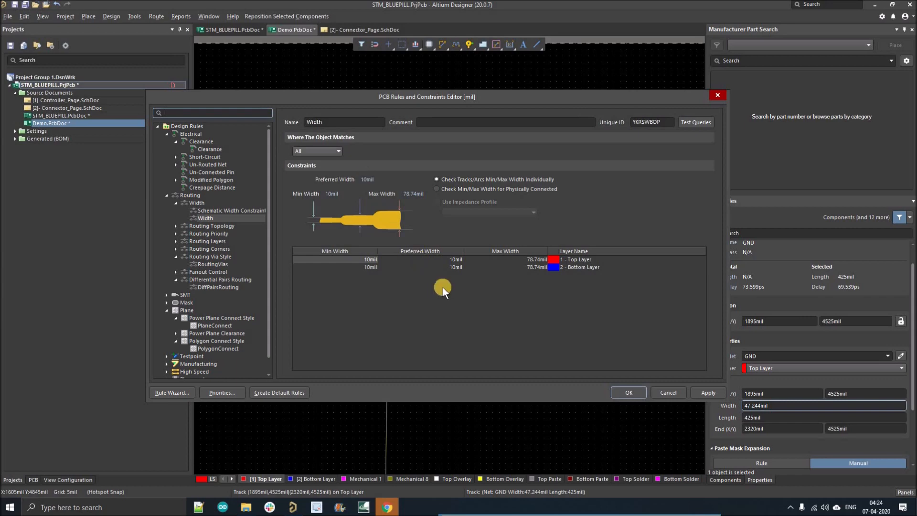
{"action": "left_click", "coordinate": [229, 210]}
{"action": "left_click", "coordinate": [407, 193]}
{"action": "type", "text": "2mm"}
{"action": "key", "text": "Return"}
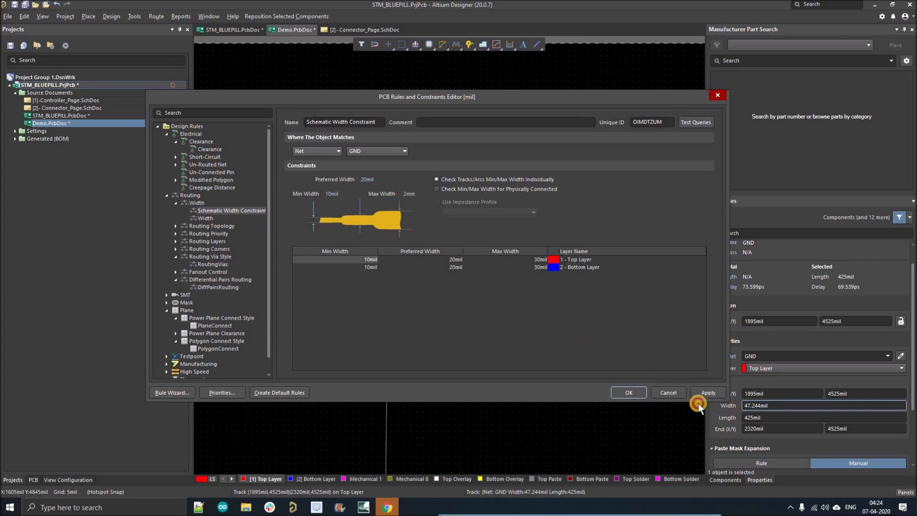
{"action": "left_click", "coordinate": [630, 393]}
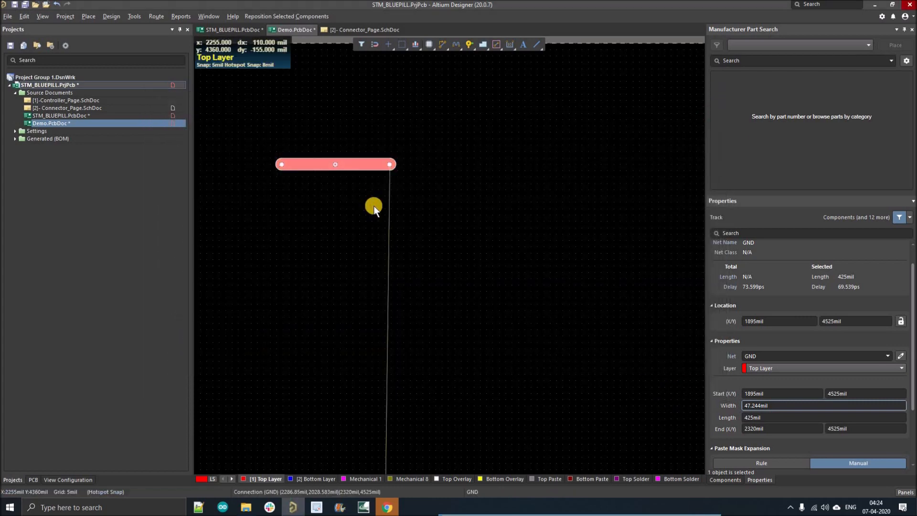
{"action": "left_click", "coordinate": [373, 206]}
{"action": "scroll", "coordinate": [372, 158], "scroll_direction": "up", "scroll_amount": 2, "text": "ctrl"}
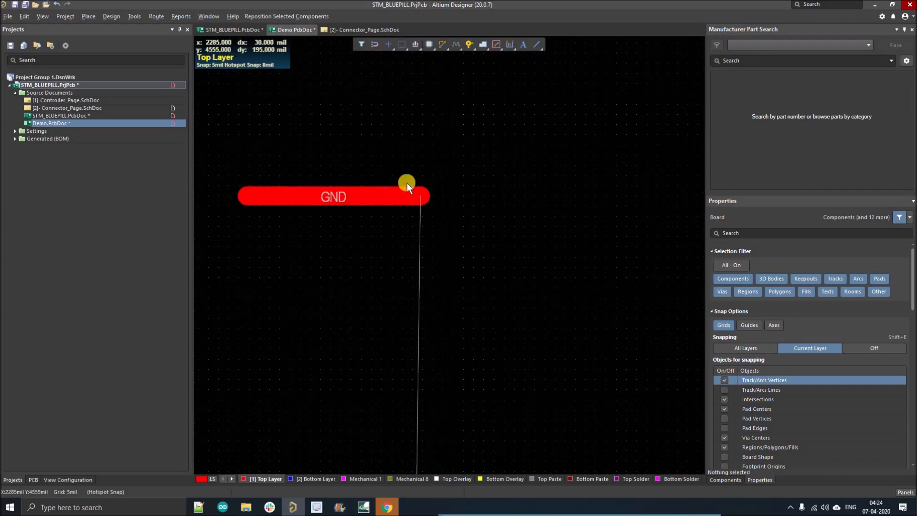
{"action": "left_click", "coordinate": [469, 45]}
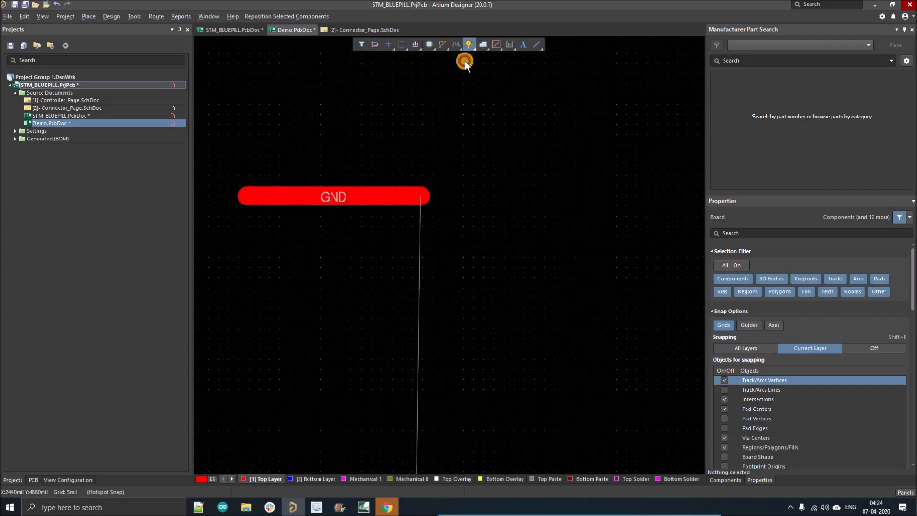
Place a via centred on the right end of the red top-layer GND track
{"action": "left_click", "coordinate": [419, 200]}
{"action": "right_click", "coordinate": [419, 200]}
{"action": "scroll", "coordinate": [426, 204], "scroll_direction": "up", "scroll_amount": 2, "text": "ctrl"}
{"action": "mouse_move", "coordinate": [414, 195]}
{"action": "left_mouse_down"}
{"action": "mouse_move", "coordinate": [422, 186]}
{"action": "mouse_move", "coordinate": [417, 192]}
{"action": "left_mouse_up"}
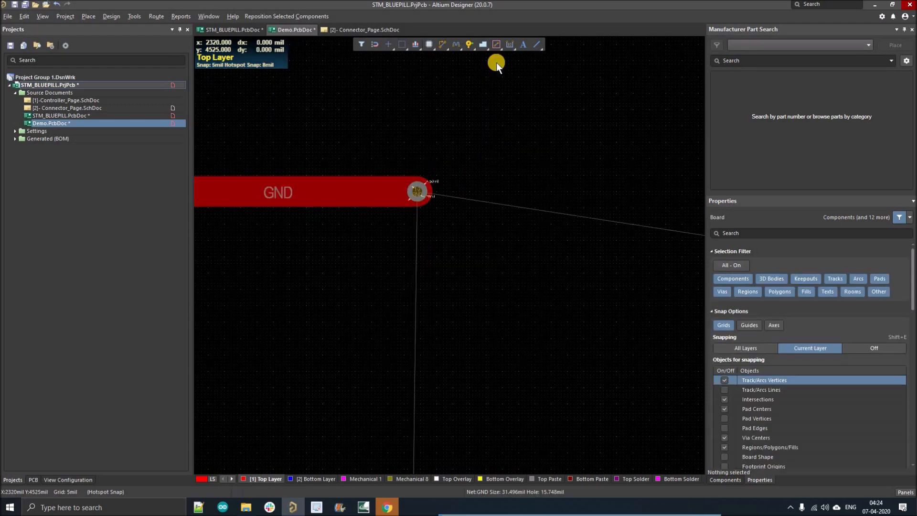
Route a 47.244mil blue Bottom Layer GND track rightward from the via
{"action": "left_click", "coordinate": [318, 479]}
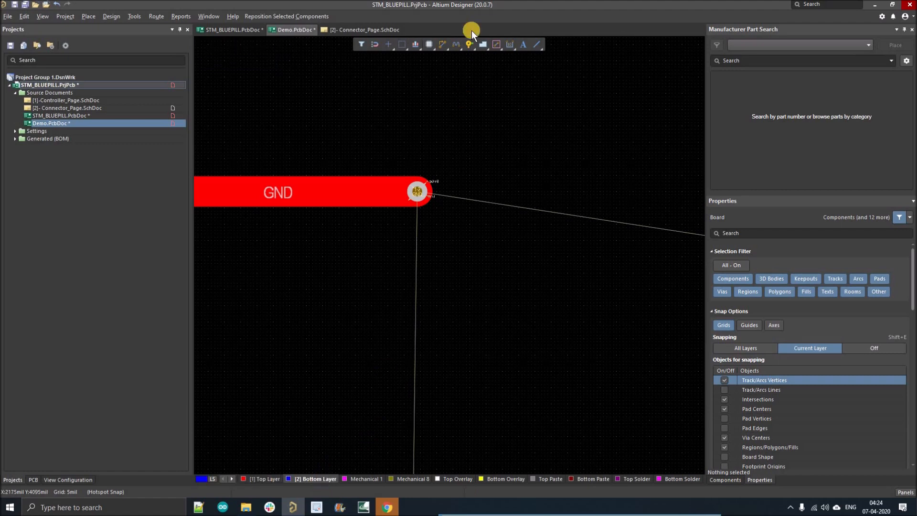
{"action": "left_click", "coordinate": [414, 193]}
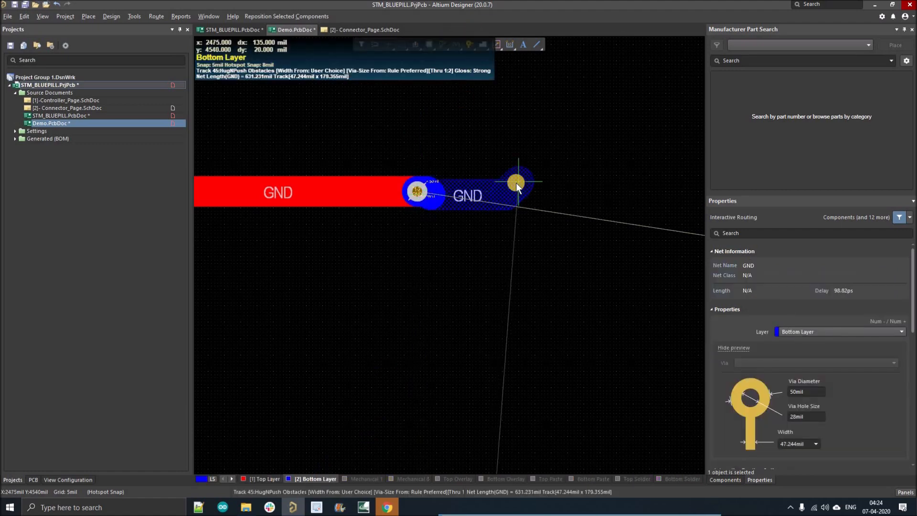
{"action": "left_click", "coordinate": [544, 192]}
{"action": "right_click", "coordinate": [534, 219]}
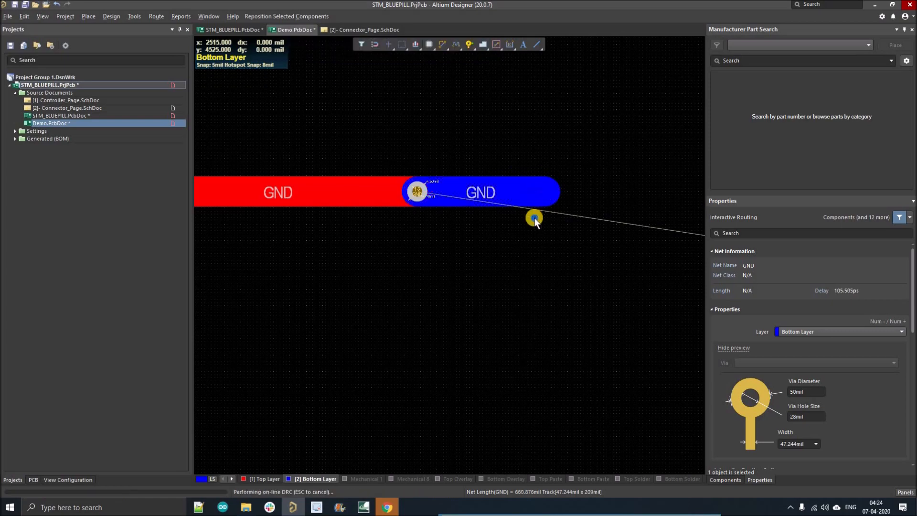
{"action": "right_click", "coordinate": [506, 241]}
{"action": "scroll", "coordinate": [354, 190], "scroll_direction": "down", "scroll_amount": 2, "text": "ctrl"}
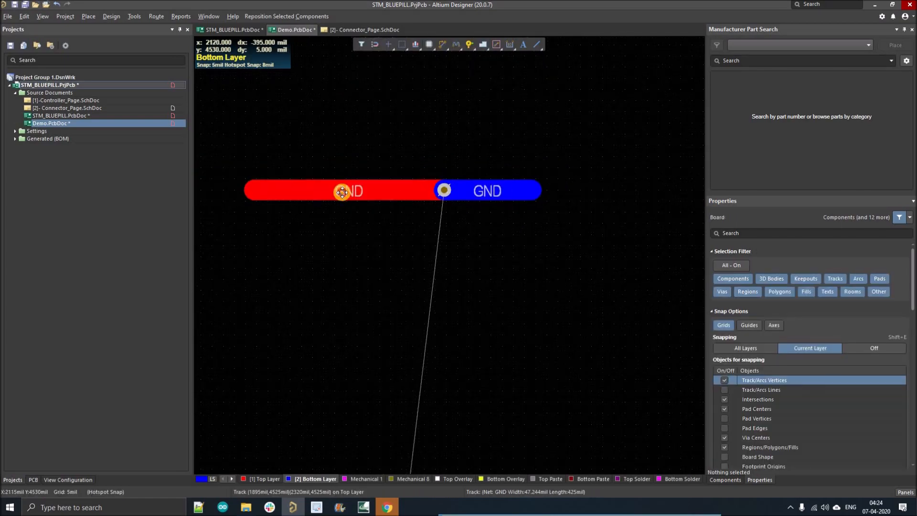
{"action": "left_click", "coordinate": [341, 191]}
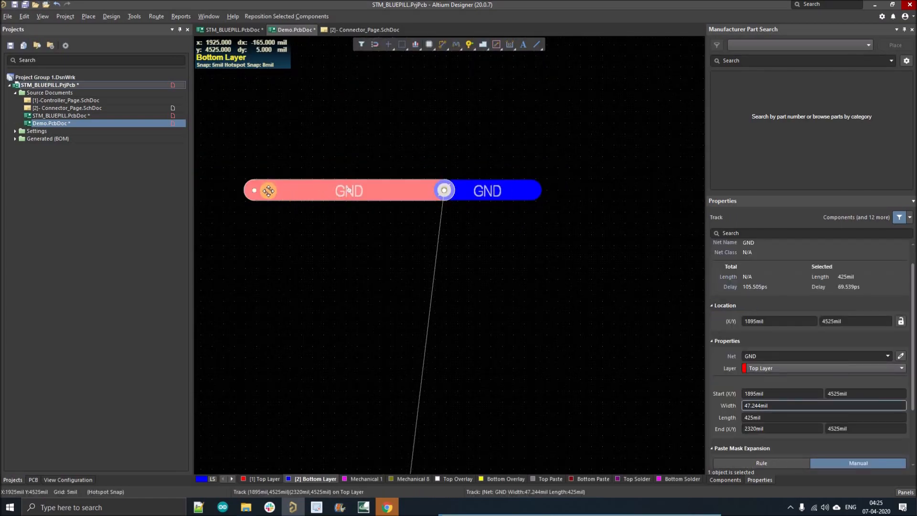
{"action": "scroll", "coordinate": [267, 190], "scroll_direction": "up", "scroll_amount": 1, "text": "ctrl"}
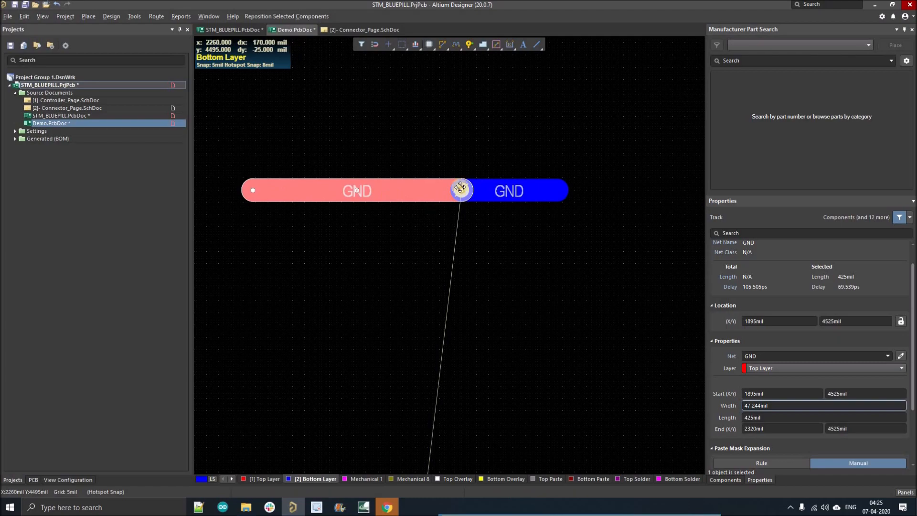
{"action": "left_click", "coordinate": [460, 193]}
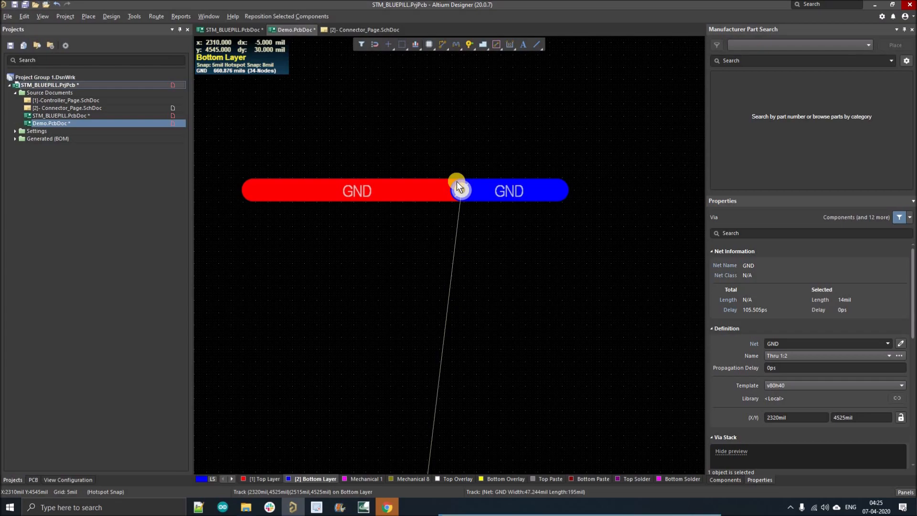
{"action": "left_click", "coordinate": [477, 196]}
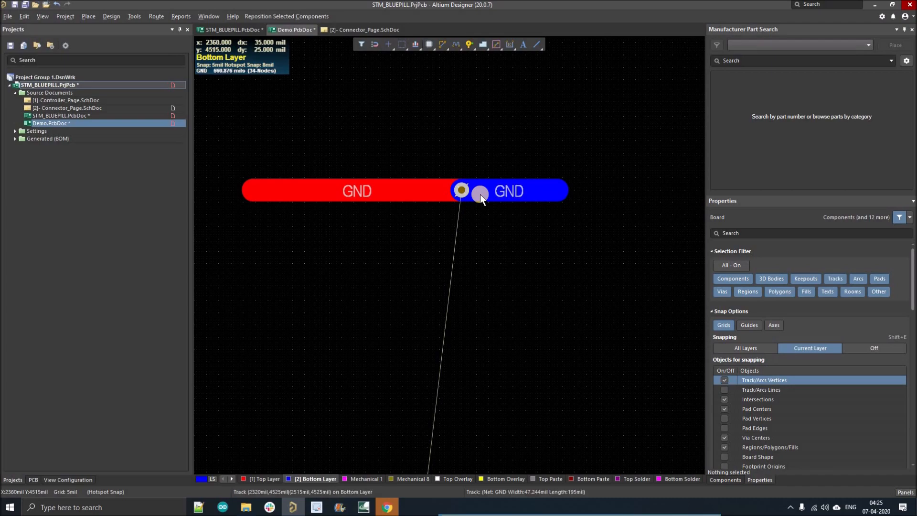
{"action": "left_click", "coordinate": [480, 193]}
{"action": "left_click", "coordinate": [446, 196]}
{"action": "scroll", "coordinate": [446, 196], "scroll_direction": "up", "scroll_amount": 2, "text": "ctrl"}
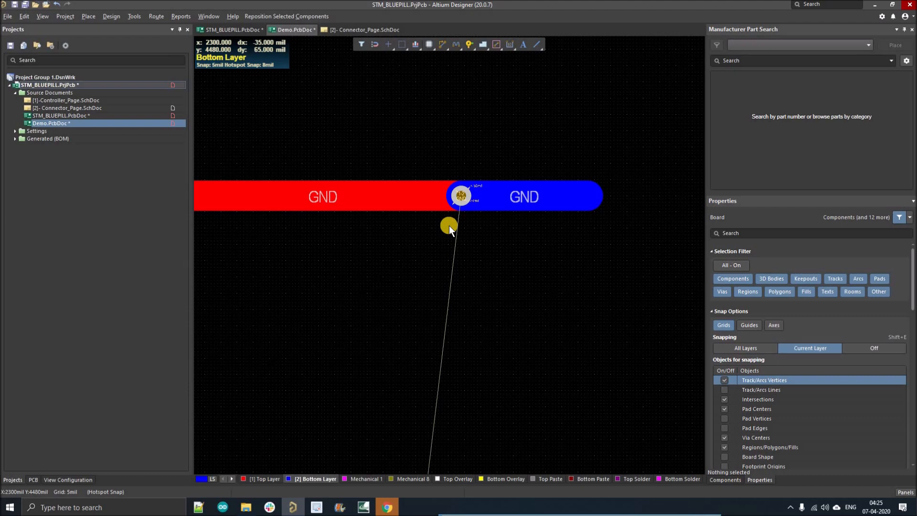
{"action": "left_click", "coordinate": [459, 183]}
{"action": "left_click", "coordinate": [434, 161]}
{"action": "left_click", "coordinate": [533, 46]}
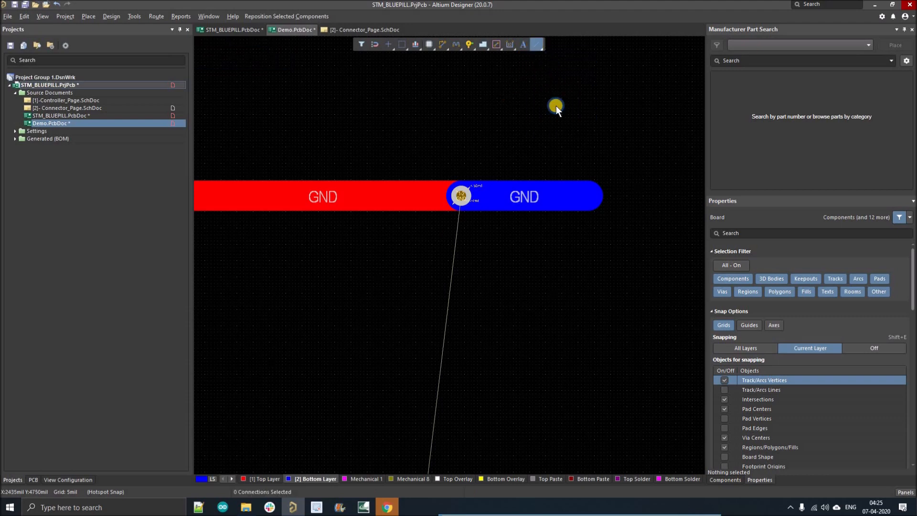
Draw a 130 x 195mil Bottom Layer fill over the via and assign it to GND
{"action": "left_click", "coordinate": [562, 117]}
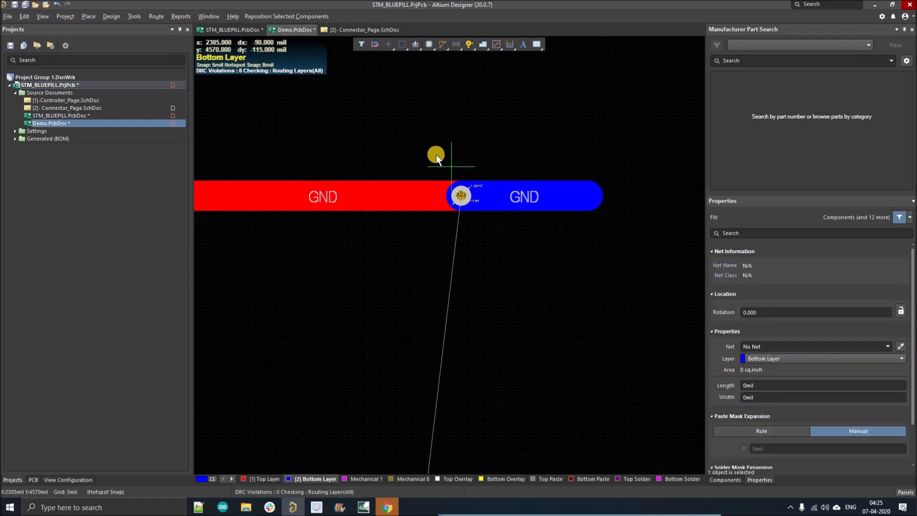
{"action": "scroll", "coordinate": [436, 154], "scroll_direction": "up", "scroll_amount": 1, "text": "ctrl"}
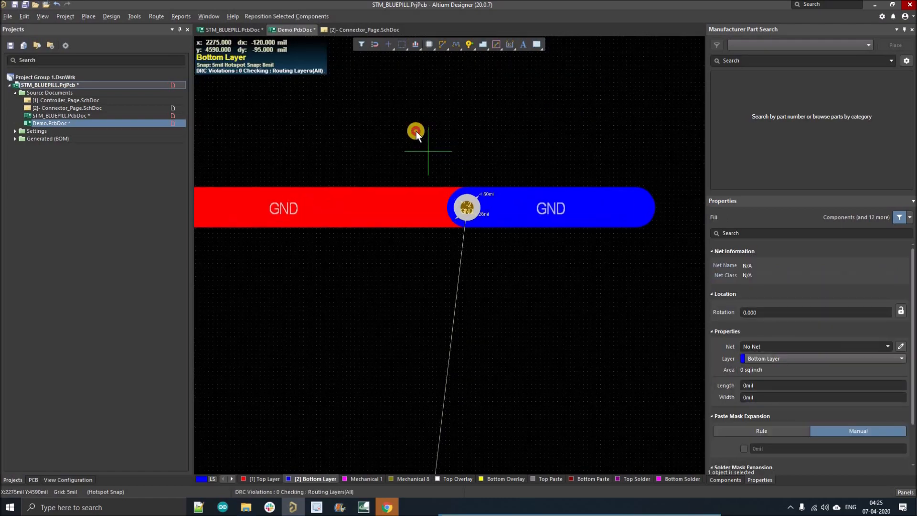
{"action": "left_click", "coordinate": [526, 297]}
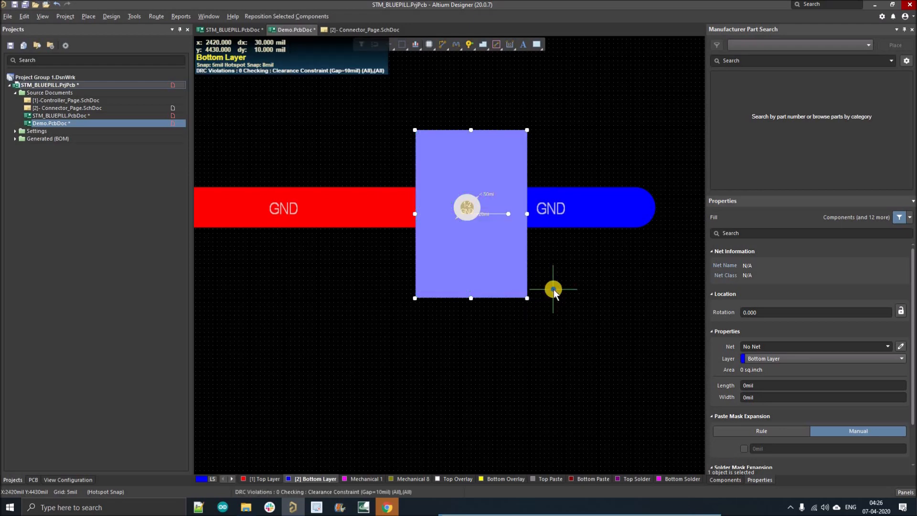
{"action": "right_click", "coordinate": [562, 282]}
{"action": "right_click_drag", "start_coordinate": [551, 270], "coordinate": [541, 262]}
{"action": "left_click", "coordinate": [493, 268]}
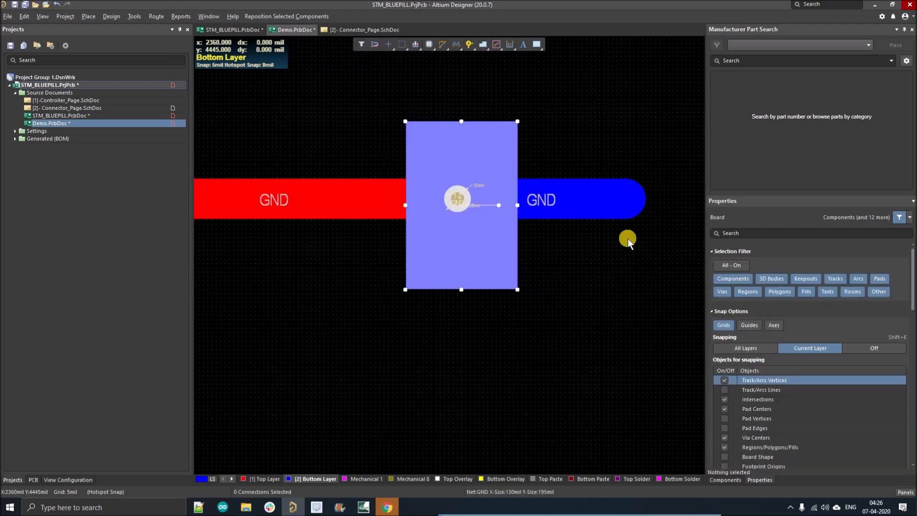
{"action": "left_click", "coordinate": [760, 354]}
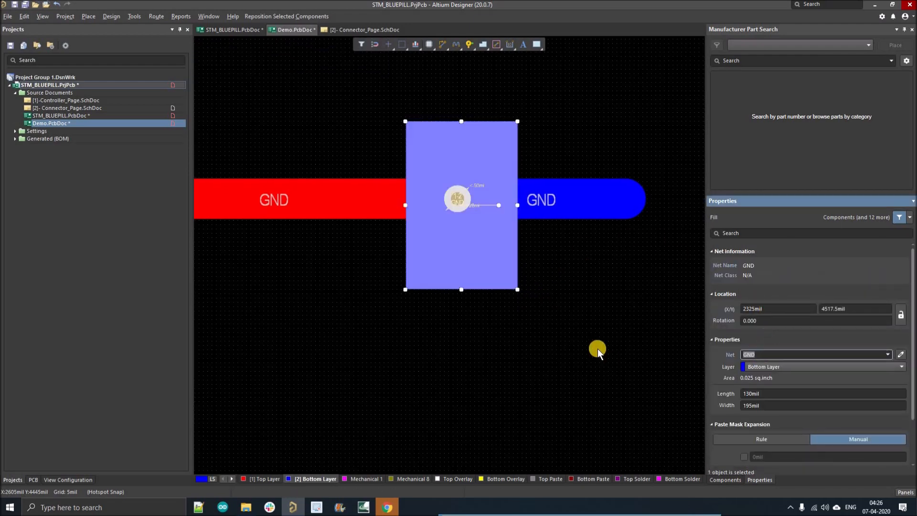
{"action": "left_click", "coordinate": [596, 349]}
{"action": "left_click", "coordinate": [351, 454]}
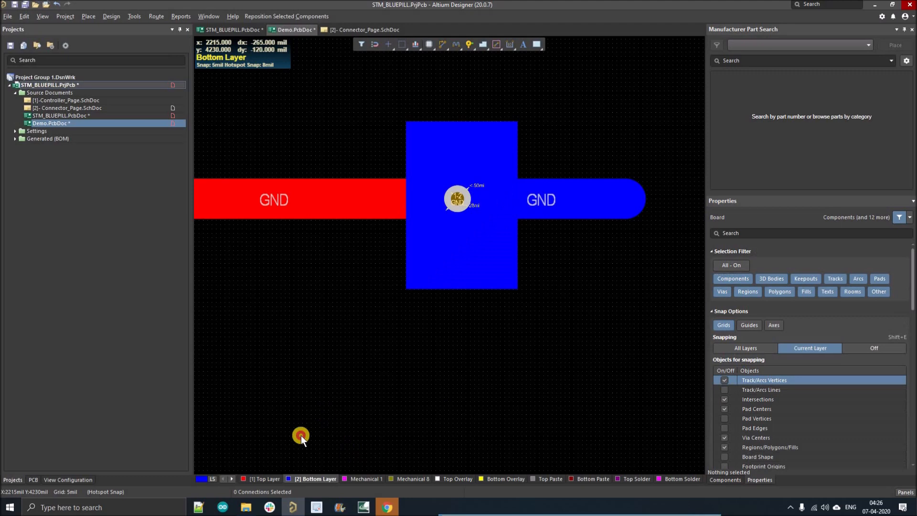
Copy the GND fill and paste it flipped onto the Top Layer over the original
{"action": "left_click", "coordinate": [265, 478]}
{"action": "left_click", "coordinate": [427, 281]}
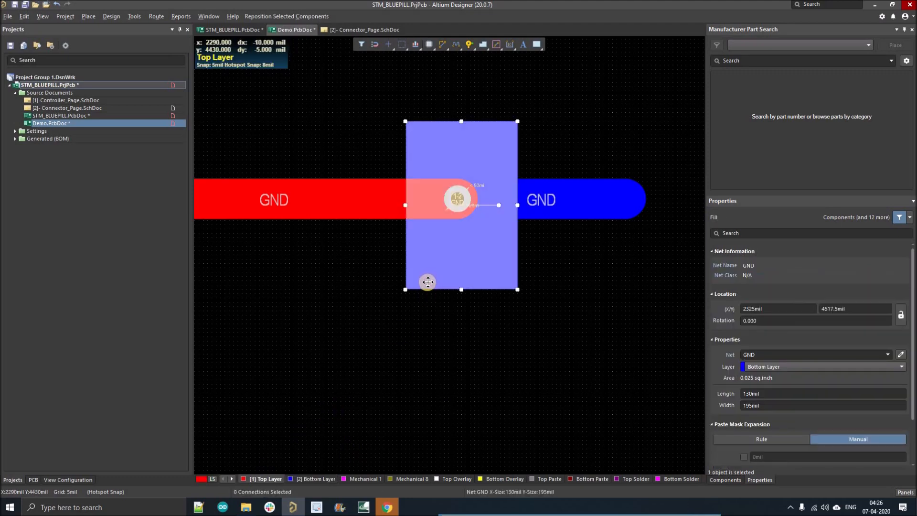
{"action": "key", "text": "ctrl+c"}
{"action": "left_click", "coordinate": [406, 290]}
{"action": "left_click", "coordinate": [416, 328]}
{"action": "left_click", "coordinate": [417, 327]}
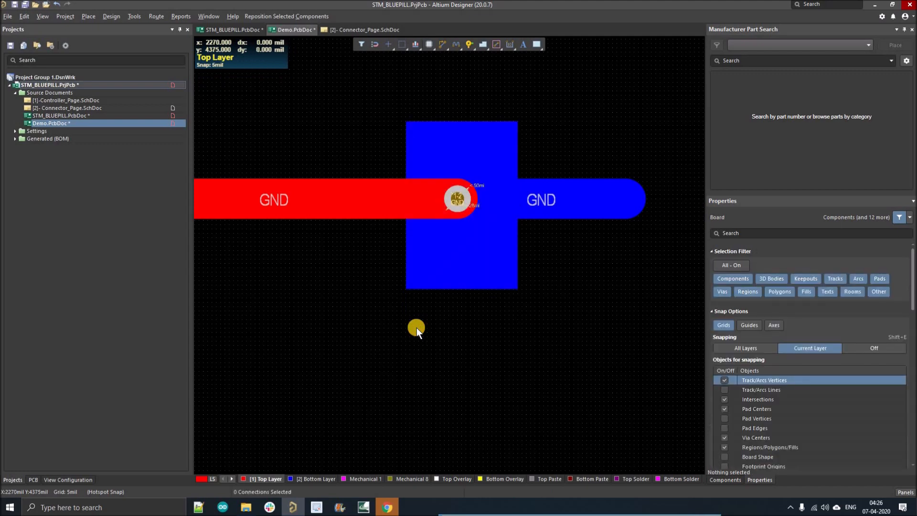
{"action": "key", "text": "ctrl+v"}
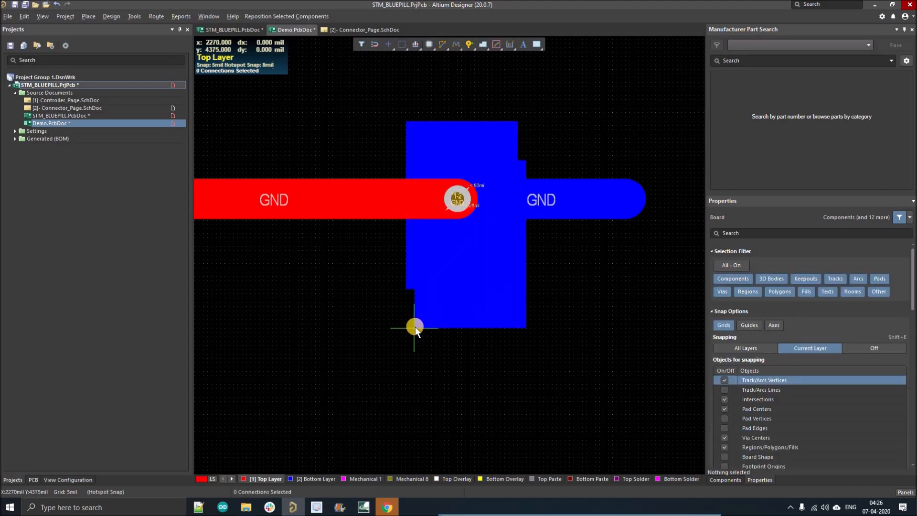
{"action": "key", "text": "l"}
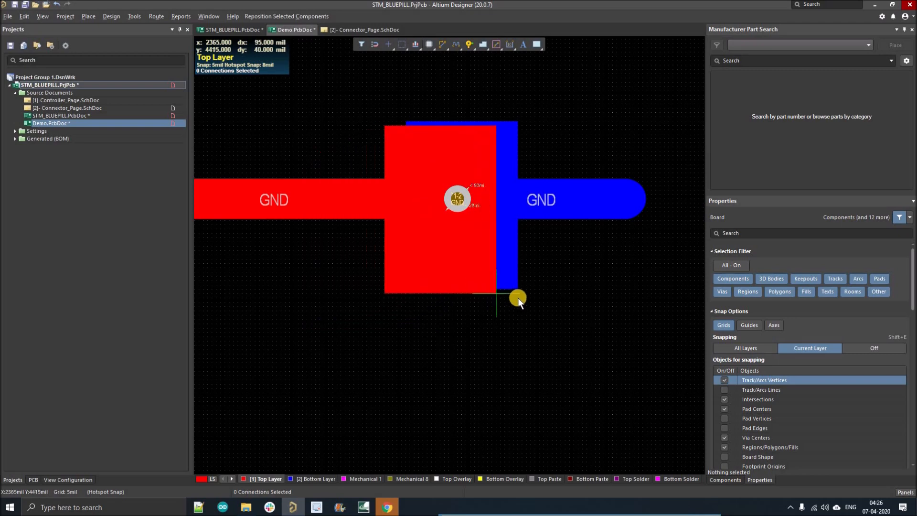
{"action": "left_click", "coordinate": [517, 290]}
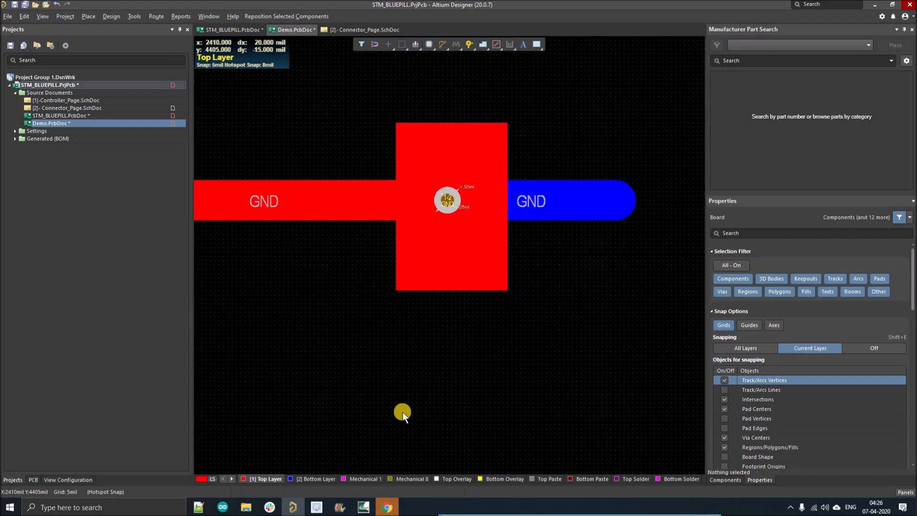
{"action": "scroll", "coordinate": [523, 304], "scroll_direction": "down", "scroll_amount": 1, "text": "ctrl"}
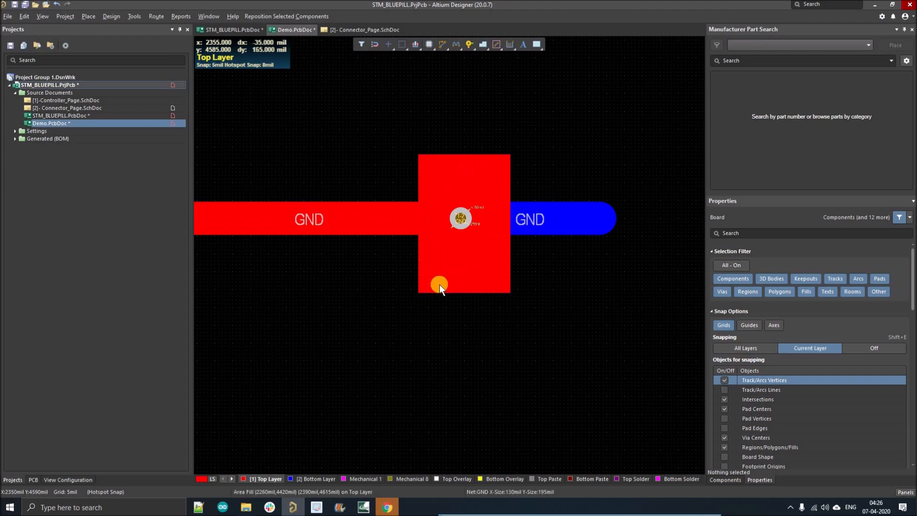
{"action": "left_click", "coordinate": [315, 480]}
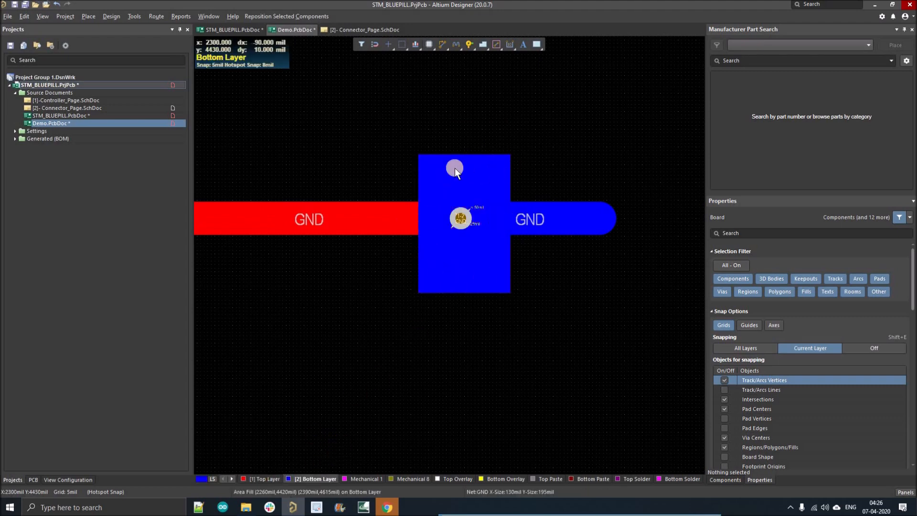
Drop seven more vias across the GND fill's corners, edges and sides, giving eight stitching vias in total
{"action": "left_click", "coordinate": [470, 45]}
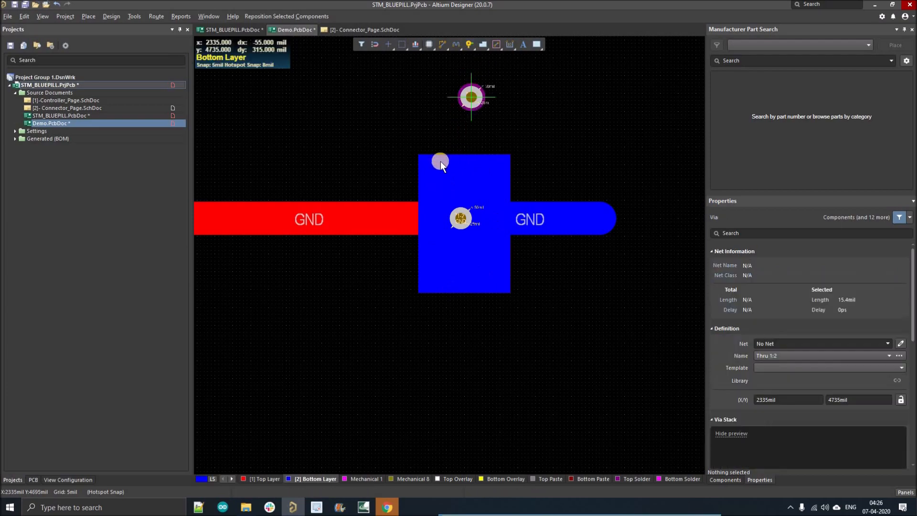
{"action": "left_click", "coordinate": [436, 176]}
{"action": "left_click", "coordinate": [485, 175]}
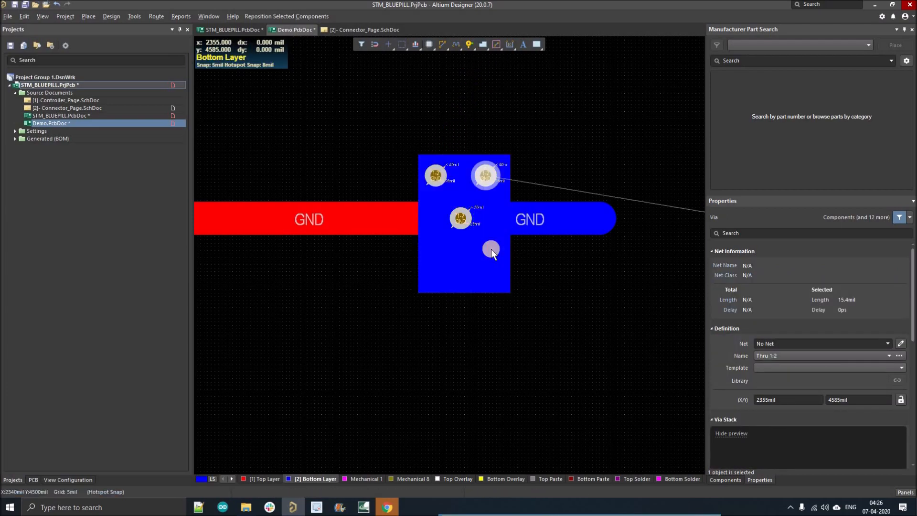
{"action": "left_click", "coordinate": [492, 249]}
{"action": "left_click", "coordinate": [442, 253]}
{"action": "left_click", "coordinate": [468, 273]}
{"action": "left_click", "coordinate": [434, 211]}
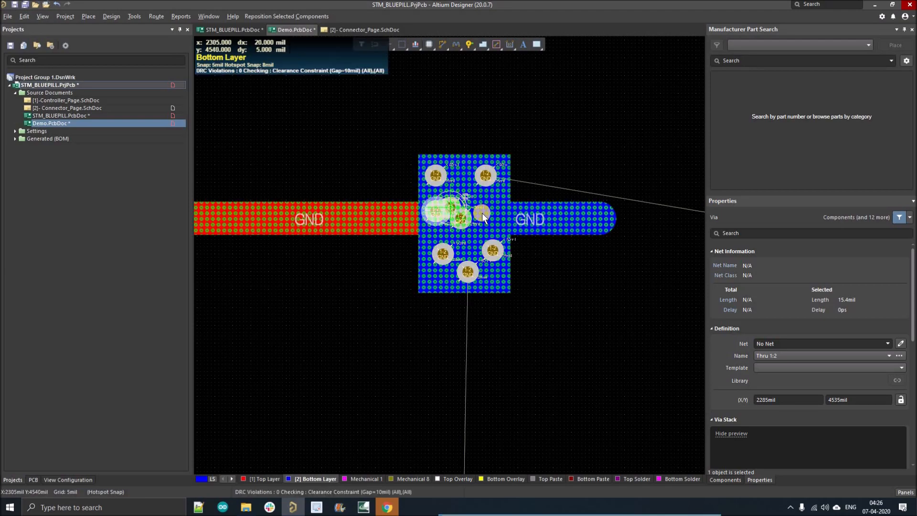
{"action": "left_click", "coordinate": [486, 214]}
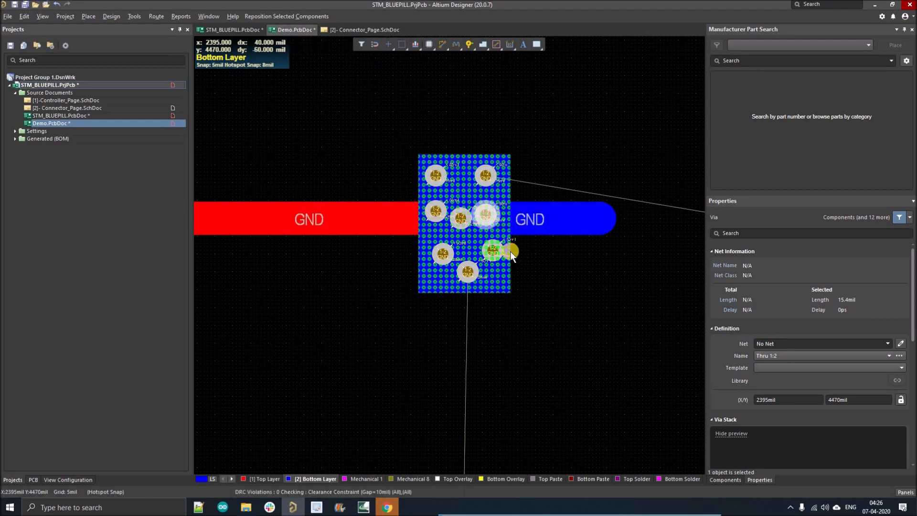
{"action": "left_click", "coordinate": [525, 260]}
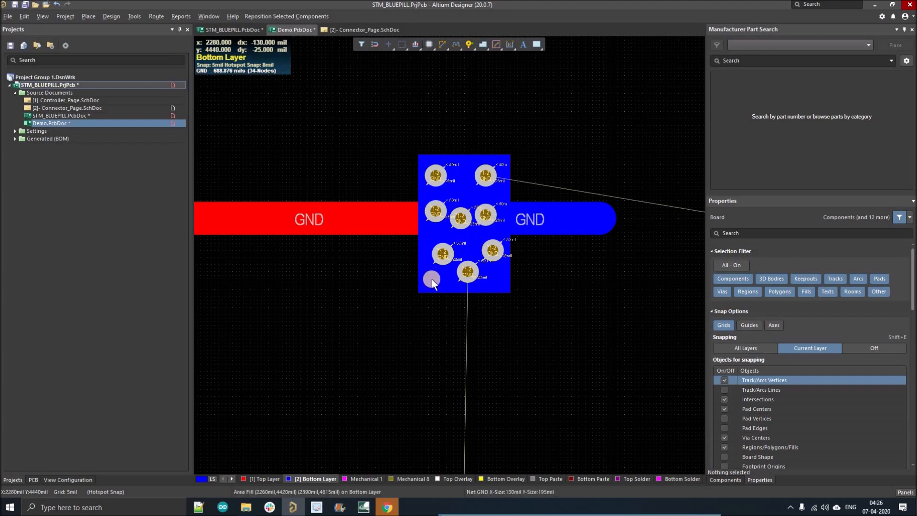
{"action": "right_click_drag", "start_coordinate": [432, 279], "coordinate": [456, 293]}
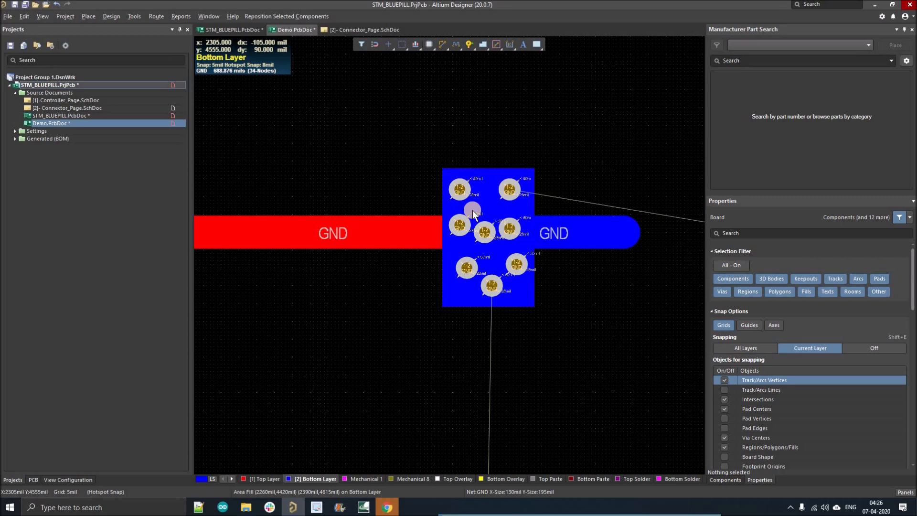
{"action": "scroll", "coordinate": [476, 211], "scroll_direction": "down", "scroll_amount": 5, "text": "ctrl"}
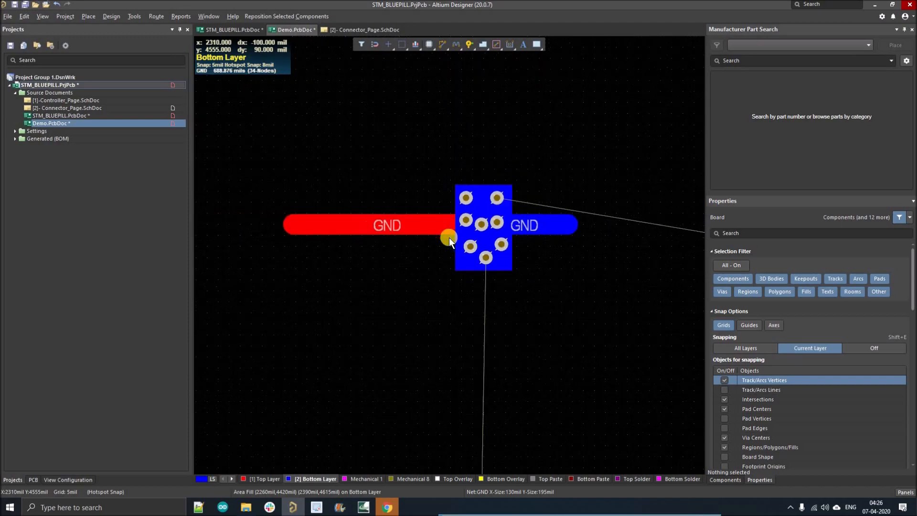
{"action": "scroll", "coordinate": [449, 238], "scroll_direction": "up", "scroll_amount": 4, "text": "ctrl"}
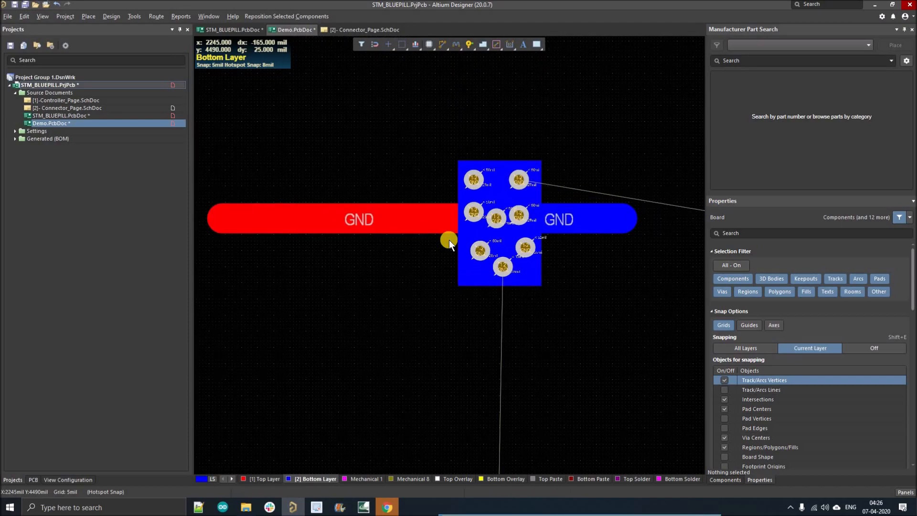
Draw a 365 x 70mil Bottom Layer fill just above the red GND track
{"action": "left_click", "coordinate": [422, 217]}
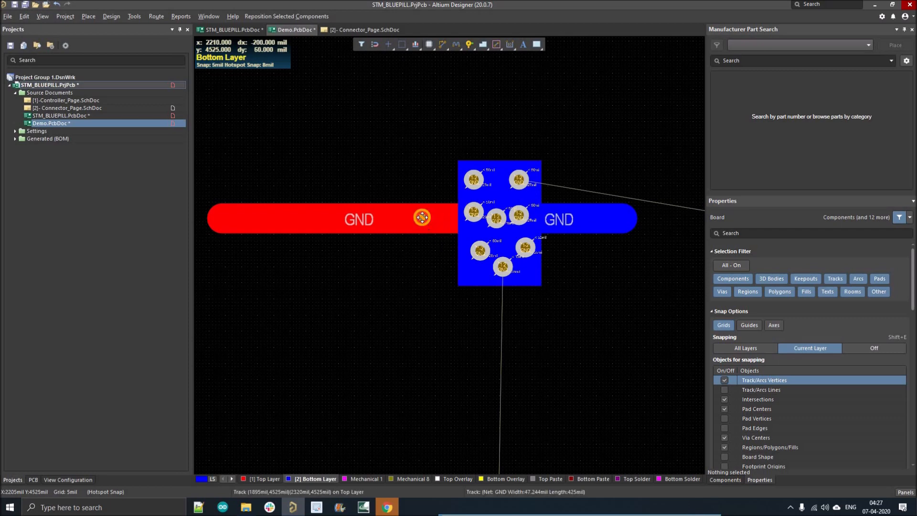
{"action": "right_click_drag", "start_coordinate": [381, 250], "coordinate": [425, 241]}
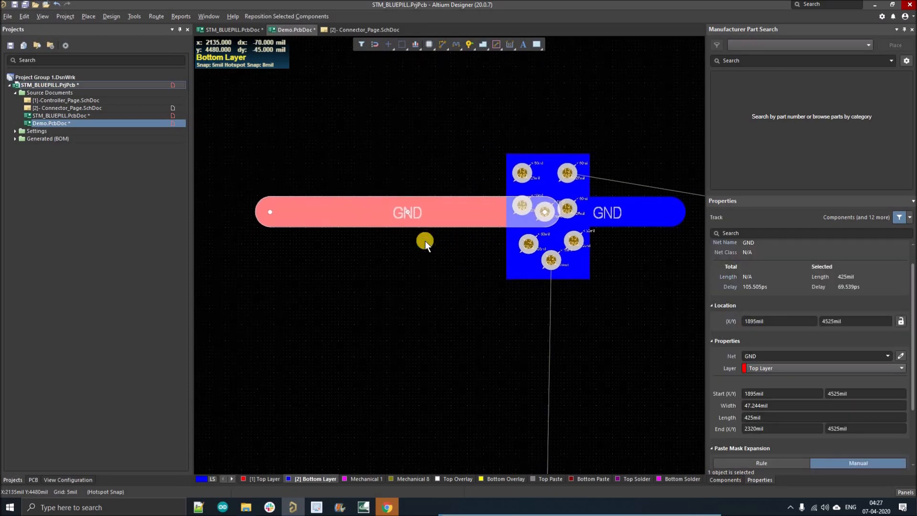
{"action": "left_click", "coordinate": [535, 44]}
{"action": "left_click", "coordinate": [262, 124]}
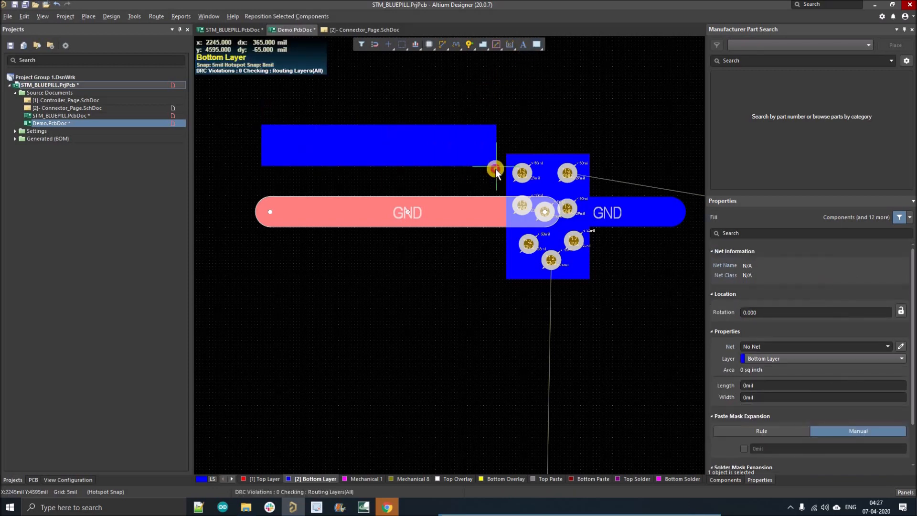
{"action": "left_click", "coordinate": [497, 168]}
{"action": "right_click", "coordinate": [427, 161]}
{"action": "left_click", "coordinate": [391, 176]}
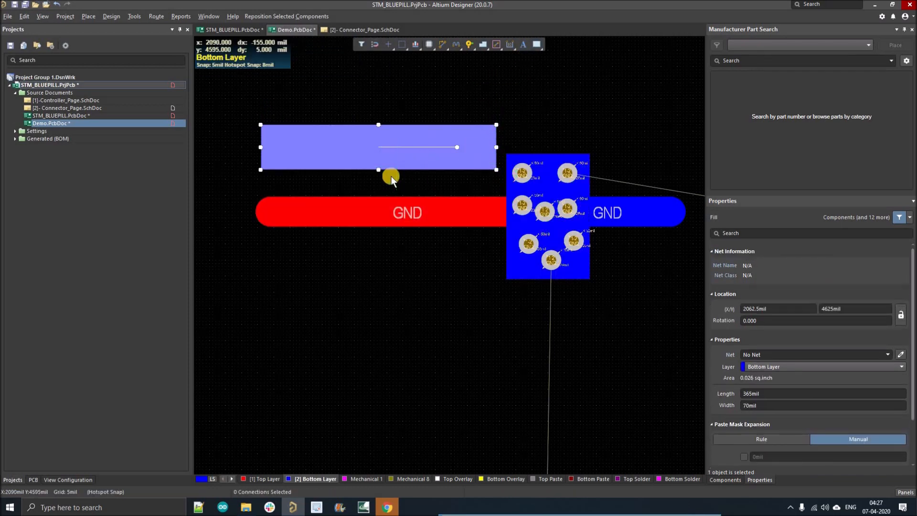
{"action": "scroll", "coordinate": [405, 246], "scroll_direction": "down", "scroll_amount": 3, "text": "ctrl"}
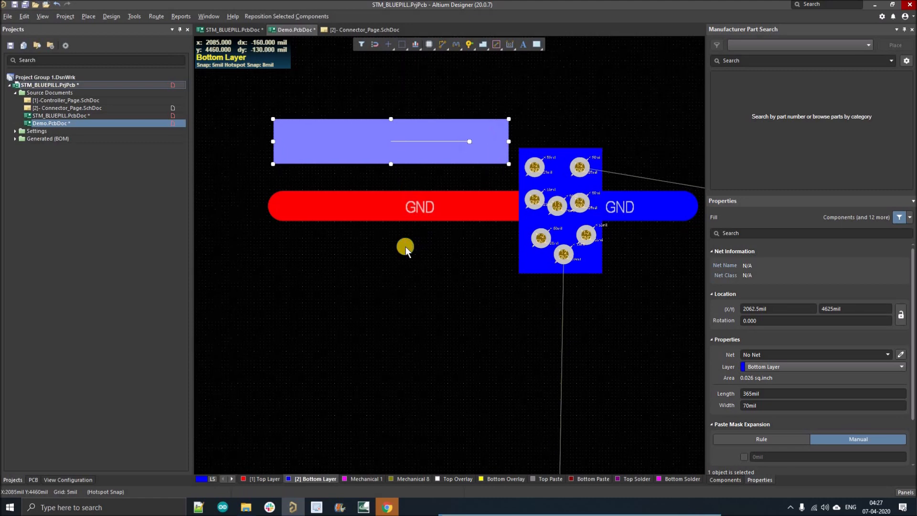
{"action": "left_click", "coordinate": [364, 201]}
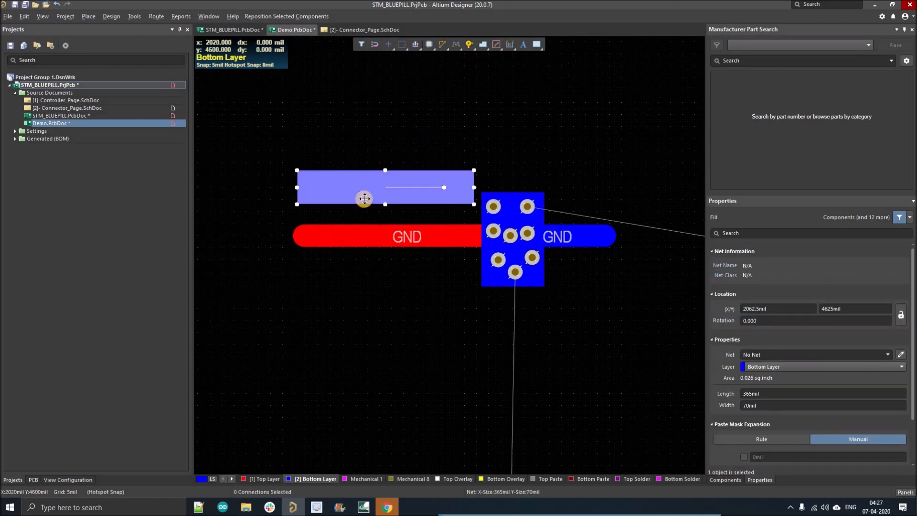